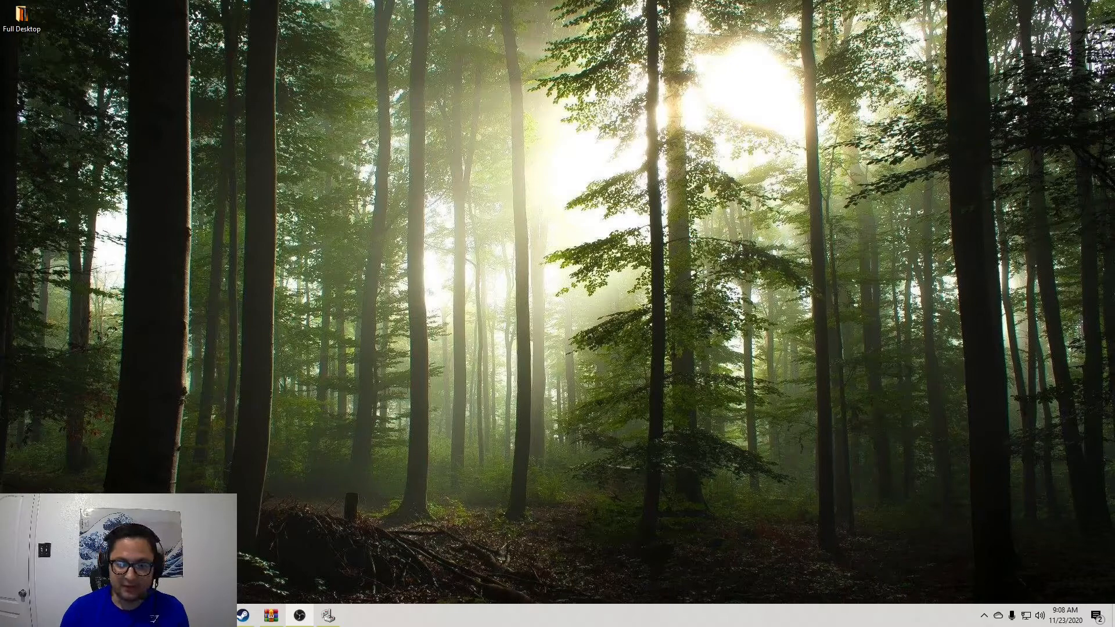
Download the JoyToKey installer from the joytokey.net download page in Chrome
{"action": "left_click", "coordinate": [300, 616]}
{"action": "scroll", "coordinate": [153, 295], "scroll_direction": "up", "scroll_amount": 8}
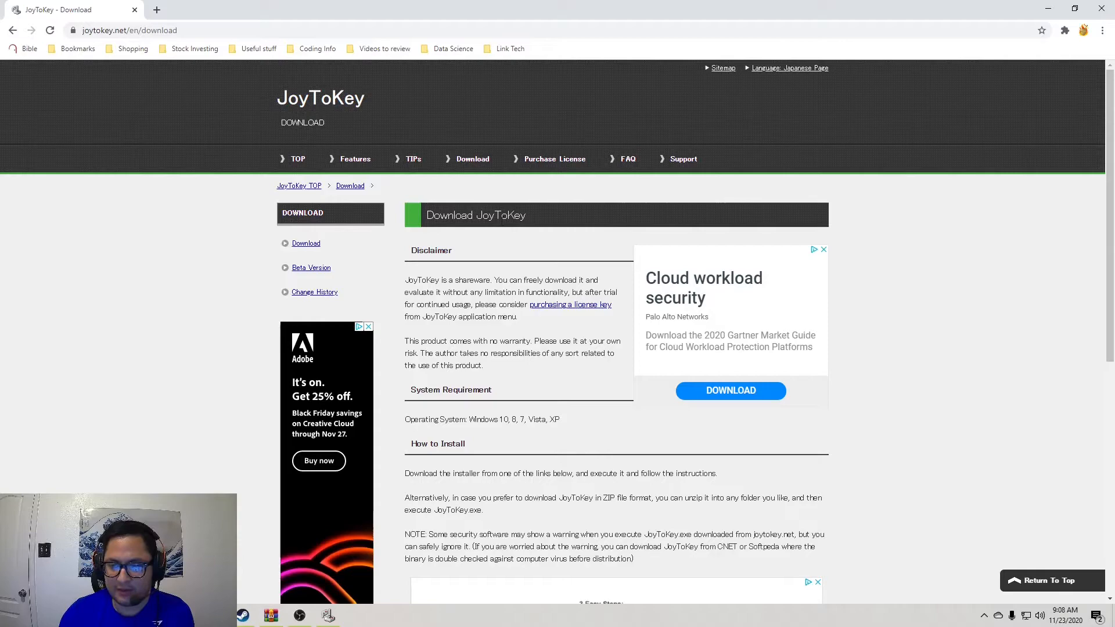
{"action": "scroll", "coordinate": [518, 247], "scroll_direction": "down", "scroll_amount": 1}
{"action": "scroll", "coordinate": [517, 247], "scroll_direction": "down", "scroll_amount": 2}
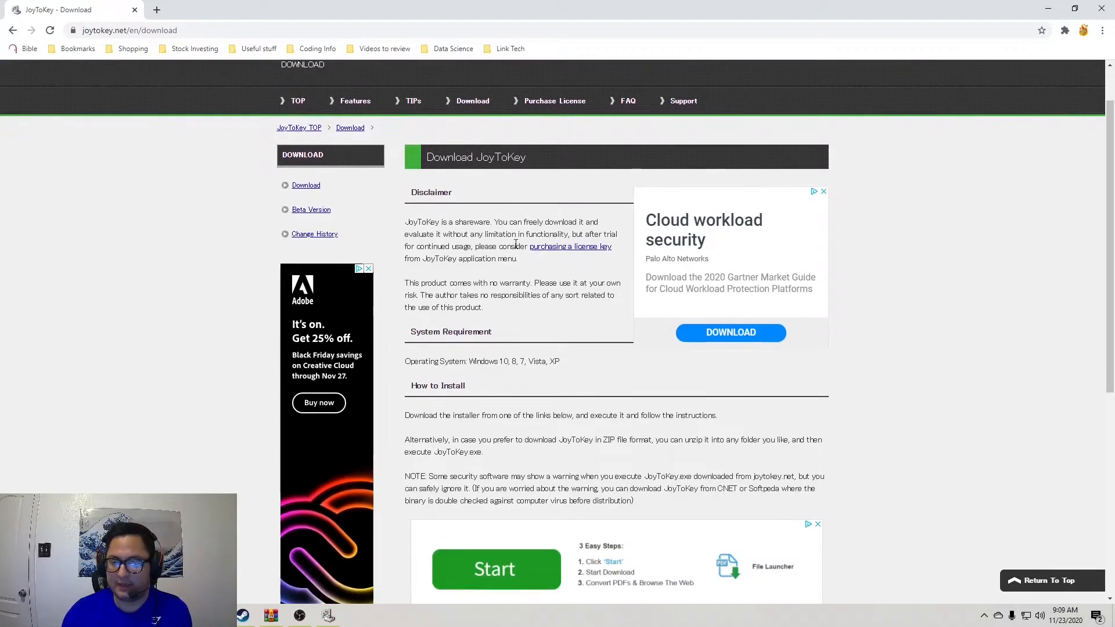
{"action": "scroll", "coordinate": [610, 306], "scroll_direction": "down", "scroll_amount": 2}
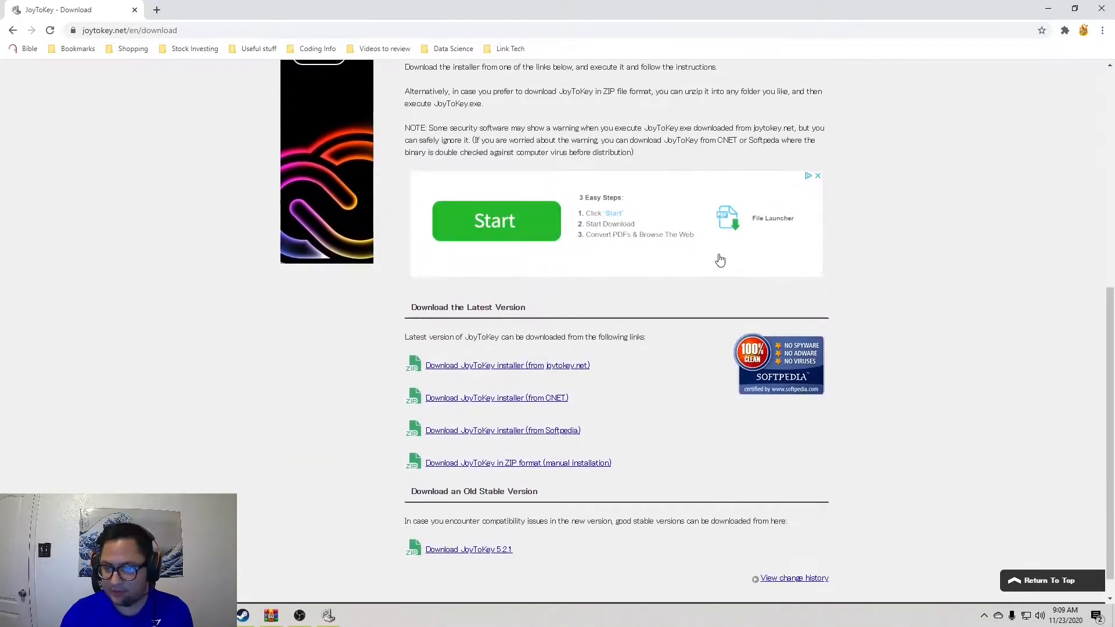
{"action": "scroll", "coordinate": [892, 304], "scroll_direction": "up", "scroll_amount": 3}
{"action": "scroll", "coordinate": [739, 329], "scroll_direction": "up", "scroll_amount": 3}
{"action": "scroll", "coordinate": [635, 279], "scroll_direction": "down", "scroll_amount": 5}
{"action": "scroll", "coordinate": [635, 279], "scroll_direction": "down", "scroll_amount": 2}
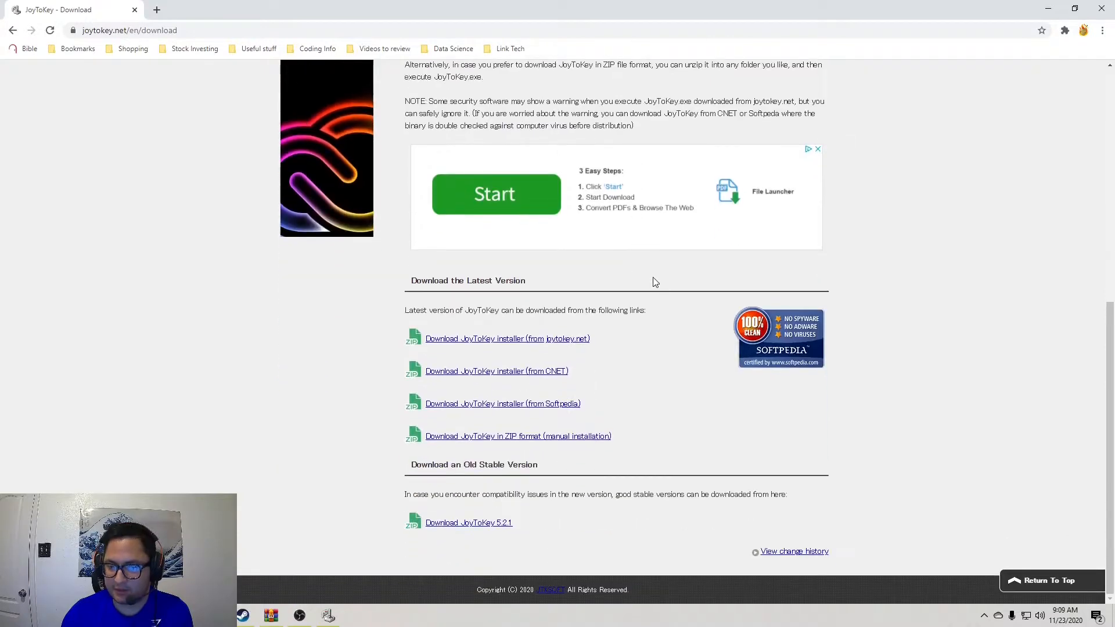
{"action": "left_click", "coordinate": [471, 341]}
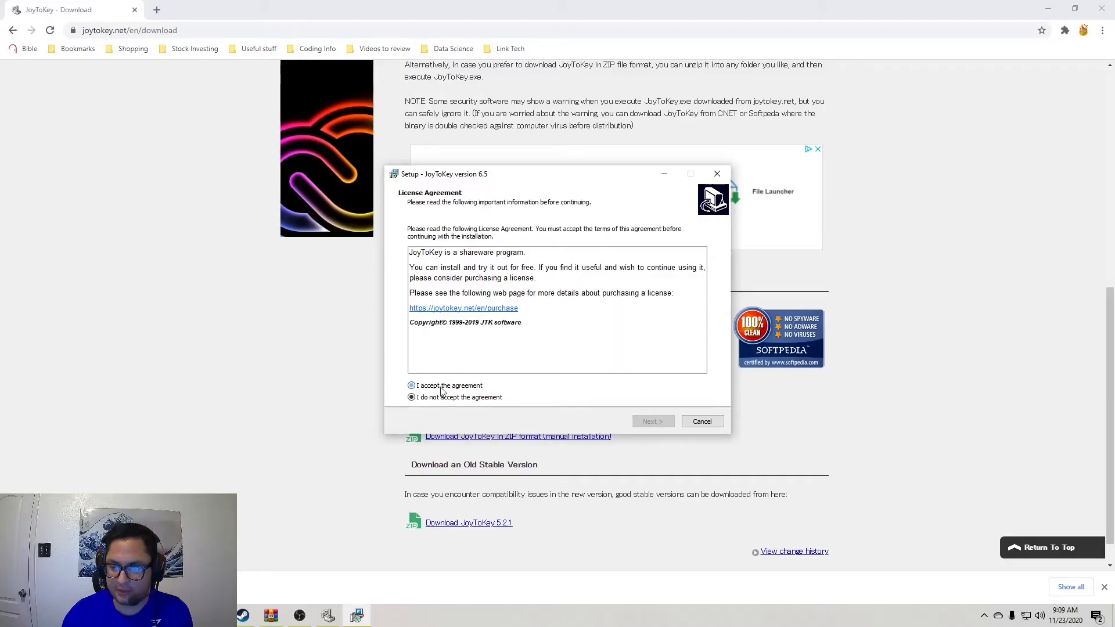
Accept the licence, skip the desktop shortcut and start the JoyToKey installation
{"action": "left_click", "coordinate": [411, 386]}
{"action": "left_click", "coordinate": [653, 422]}
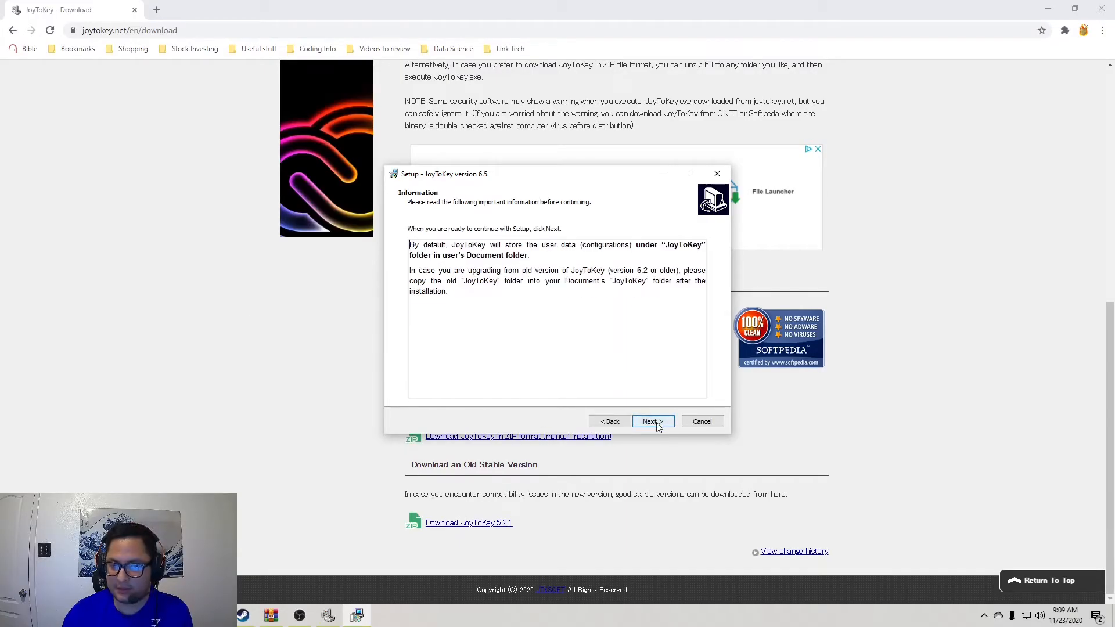
{"action": "left_click", "coordinate": [652, 422]}
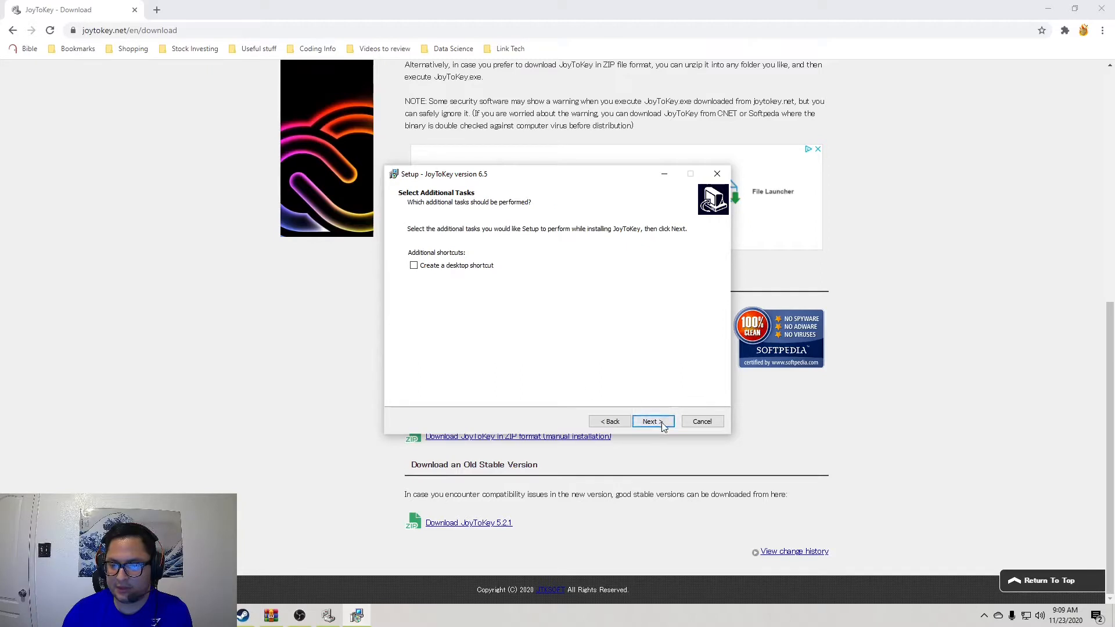
{"action": "left_click", "coordinate": [653, 421]}
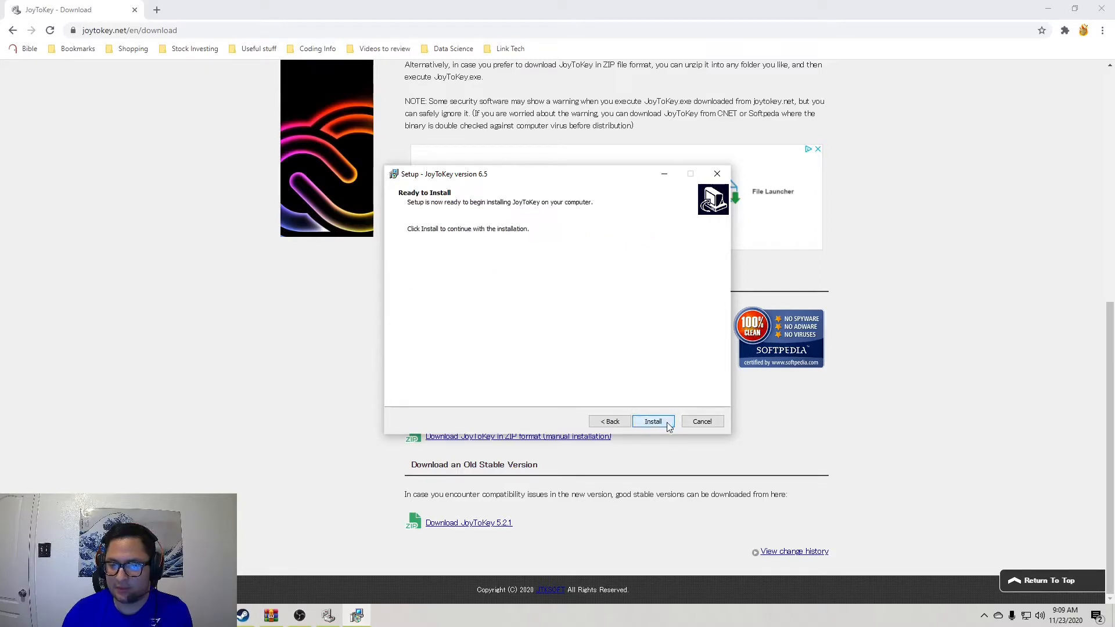
{"action": "left_click", "coordinate": [669, 425]}
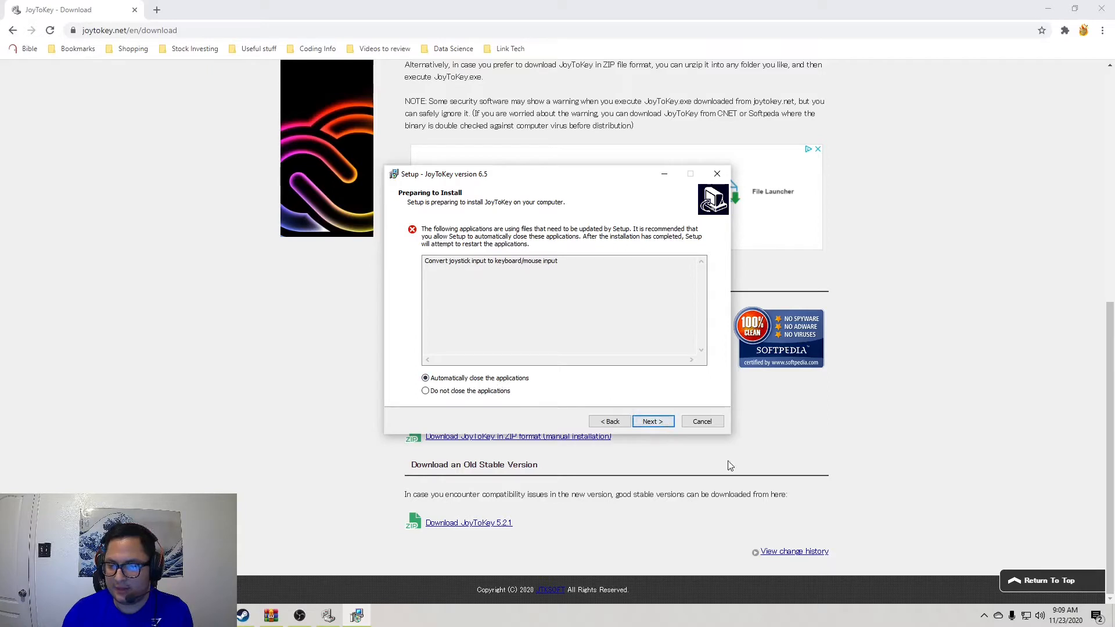
Quit the running JoyToKey from the tray, keep other apps open, finish setup and launch JoyToKey 6.5
{"action": "left_click", "coordinate": [986, 615]}
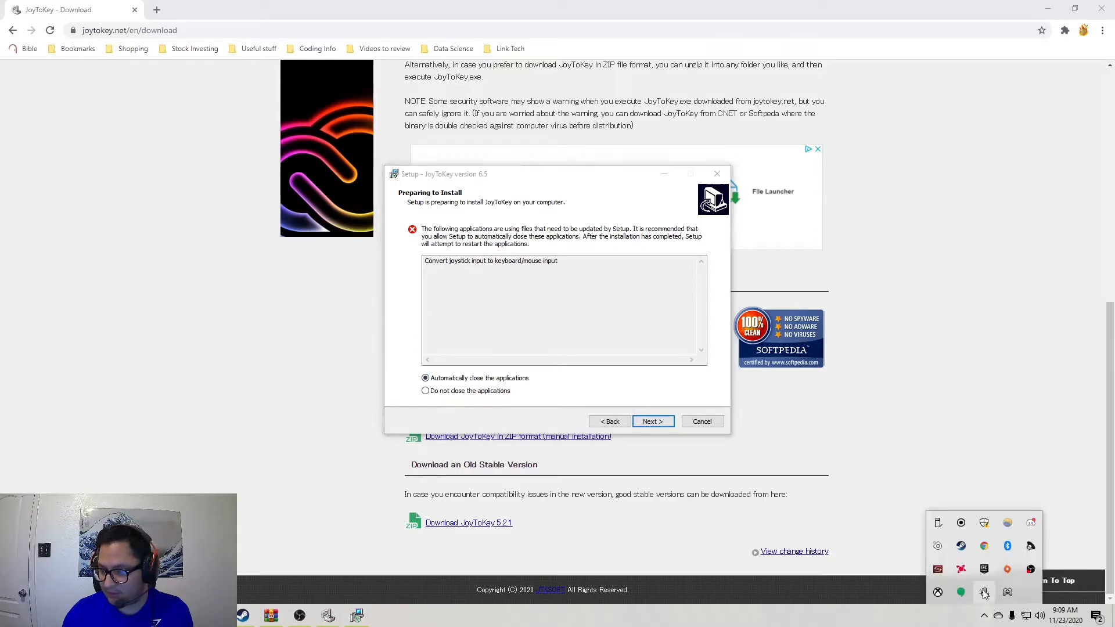
{"action": "right_click", "coordinate": [984, 593]}
{"action": "left_click", "coordinate": [975, 588]}
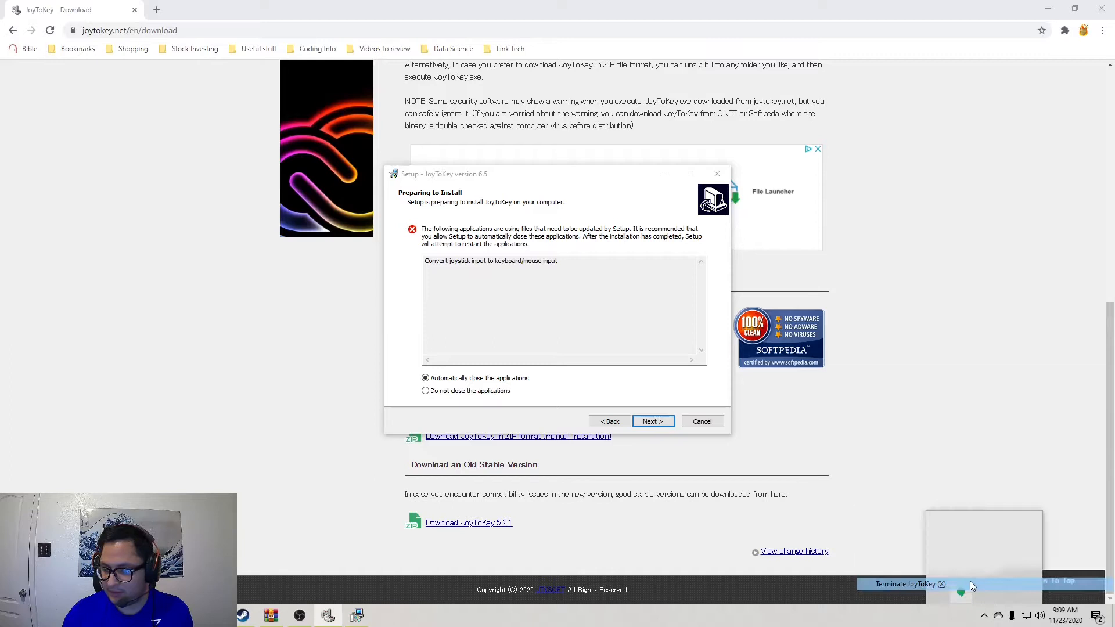
{"action": "left_click", "coordinate": [584, 391]}
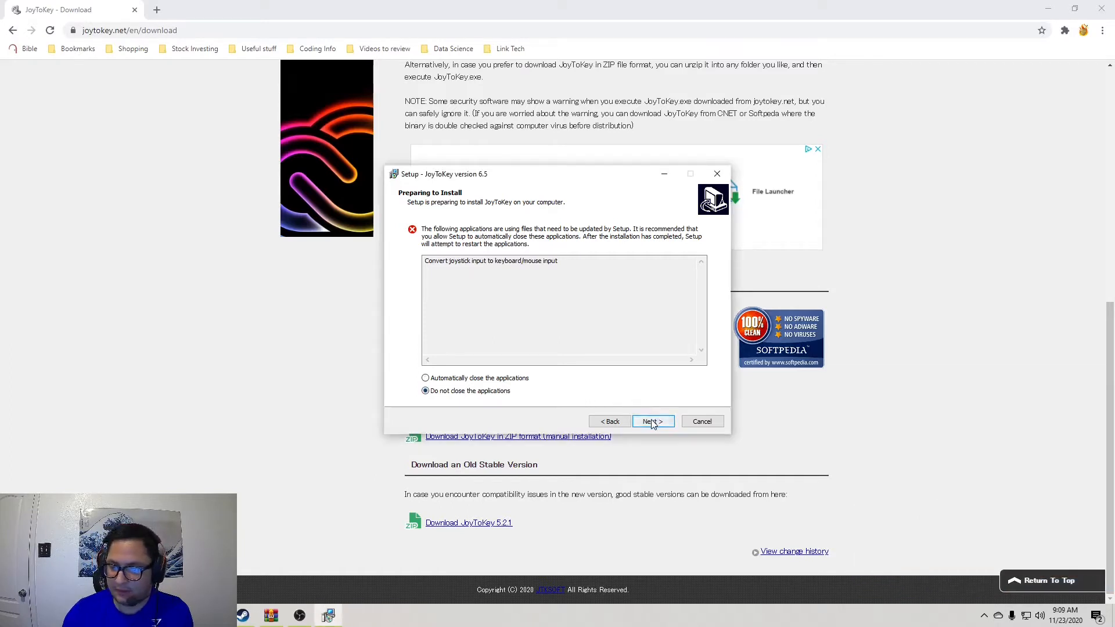
{"action": "left_click", "coordinate": [653, 422]}
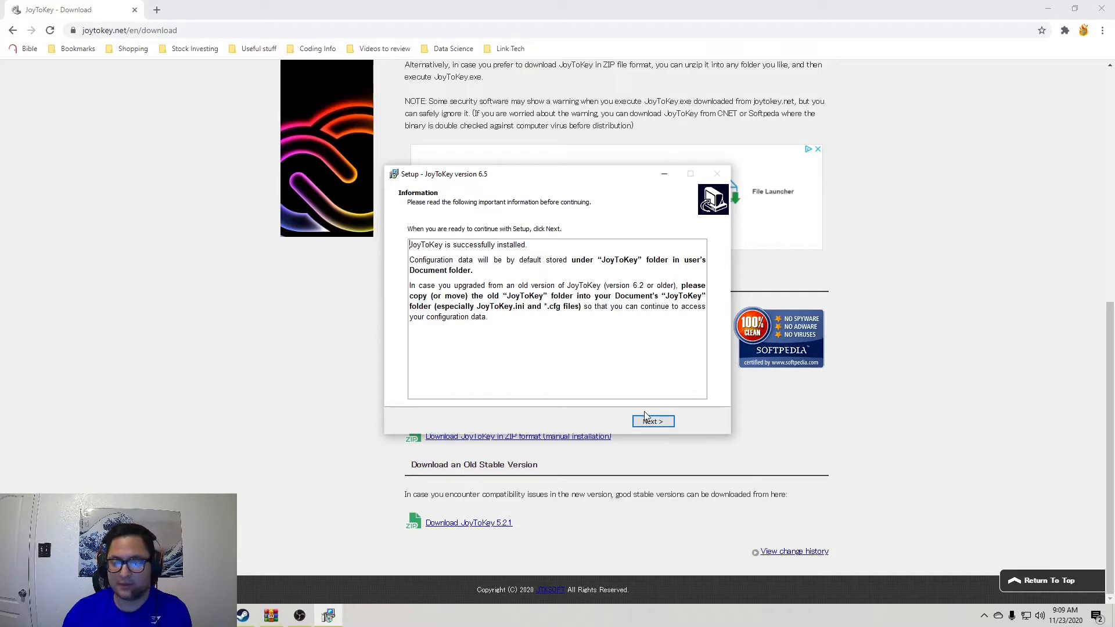
{"action": "left_click", "coordinate": [652, 422]}
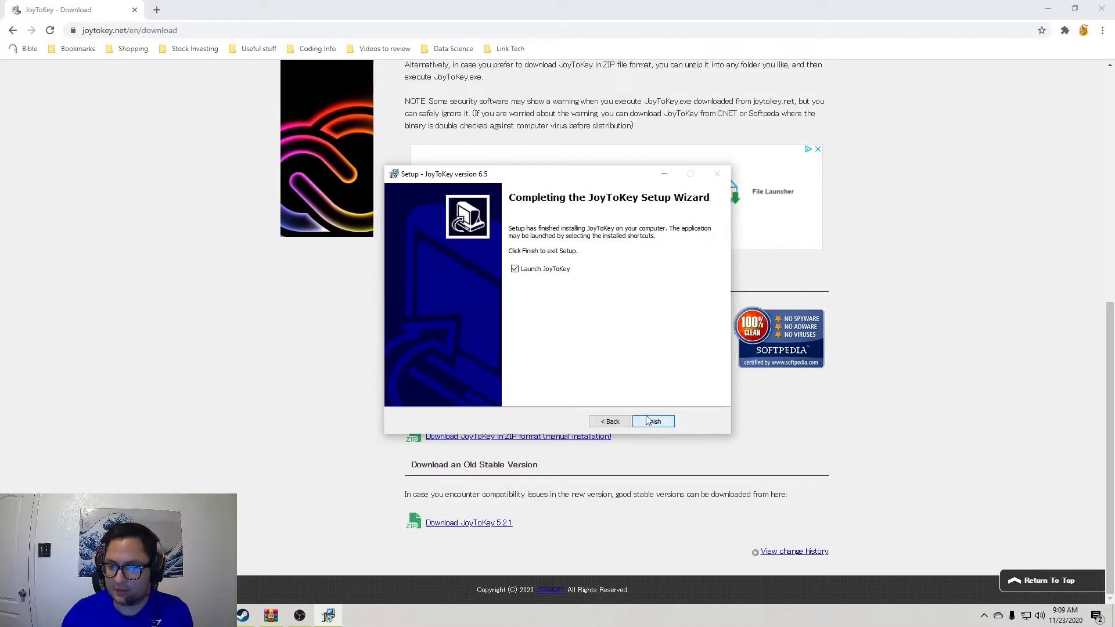
{"action": "left_click", "coordinate": [657, 421]}
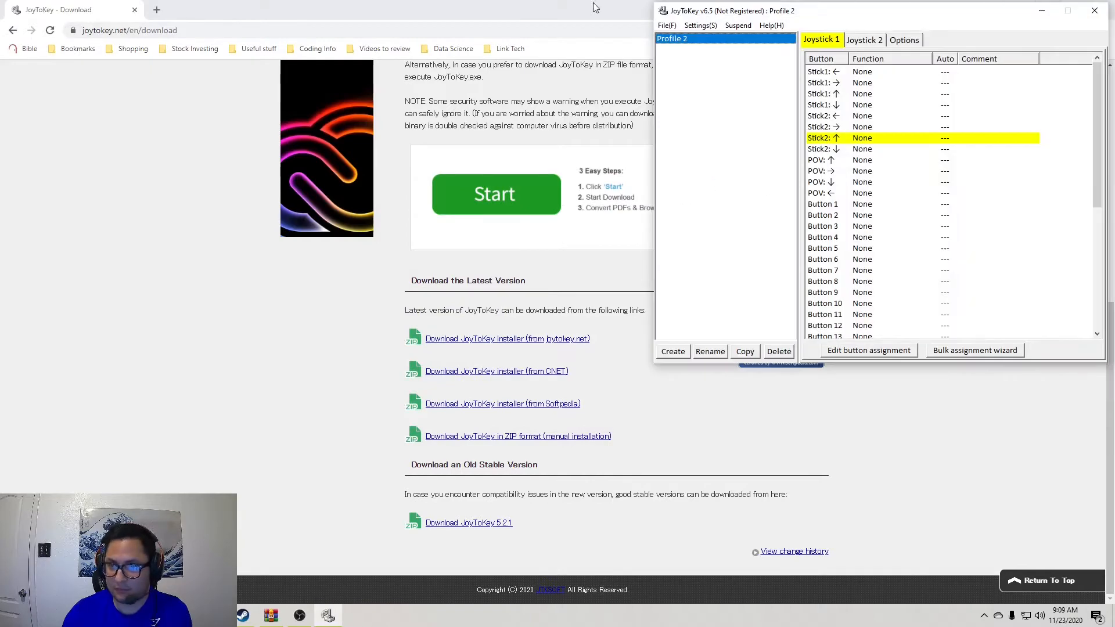
Minimize Chrome so JoyToKey's empty Profile 2 table shows on the desktop
{"action": "left_click", "coordinate": [593, 7]}
{"action": "left_click", "coordinate": [1045, 9]}
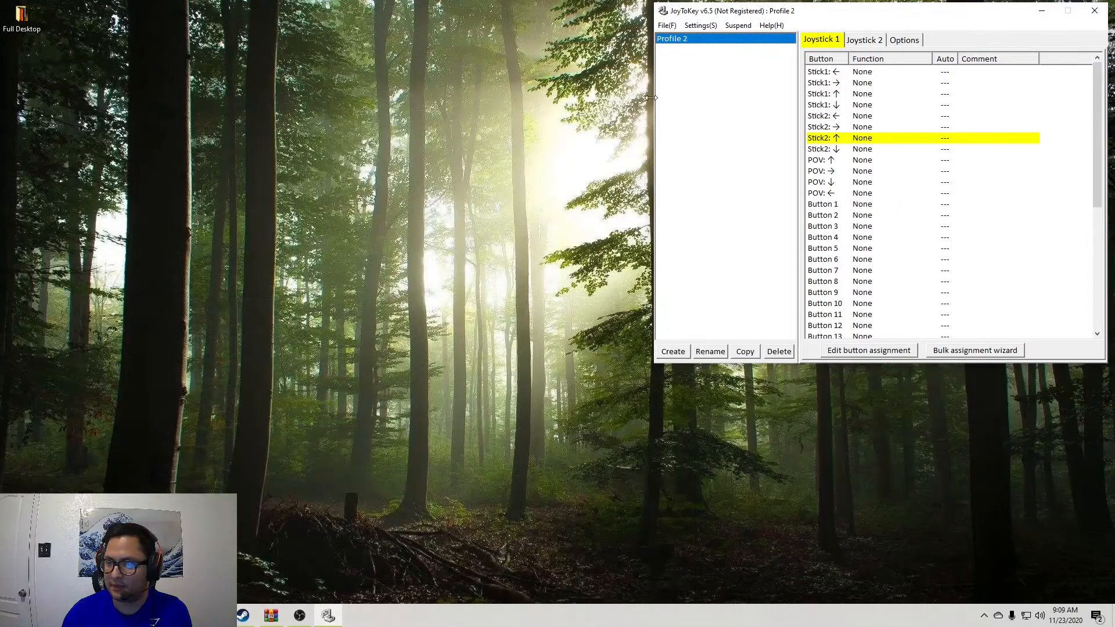
{"action": "left_click_drag", "start_coordinate": [652, 97], "coordinate": [654, 93]}
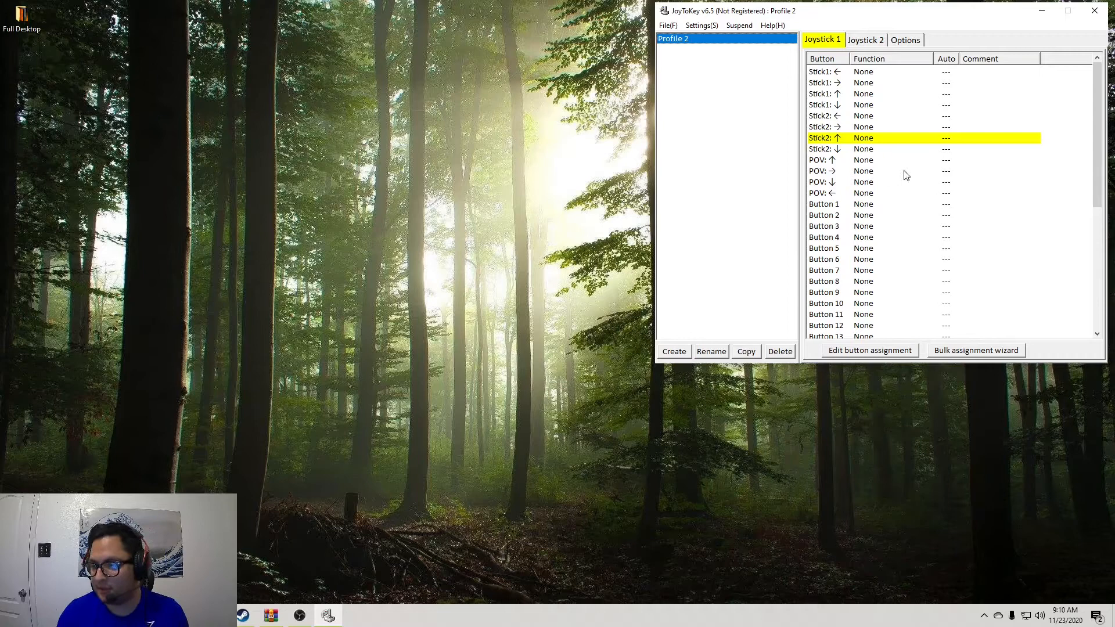
Launch TEKKEN 7 from Steam's tray menu and reach Keyboard Controller 1 button mapping in Options
{"action": "left_click", "coordinate": [986, 616]}
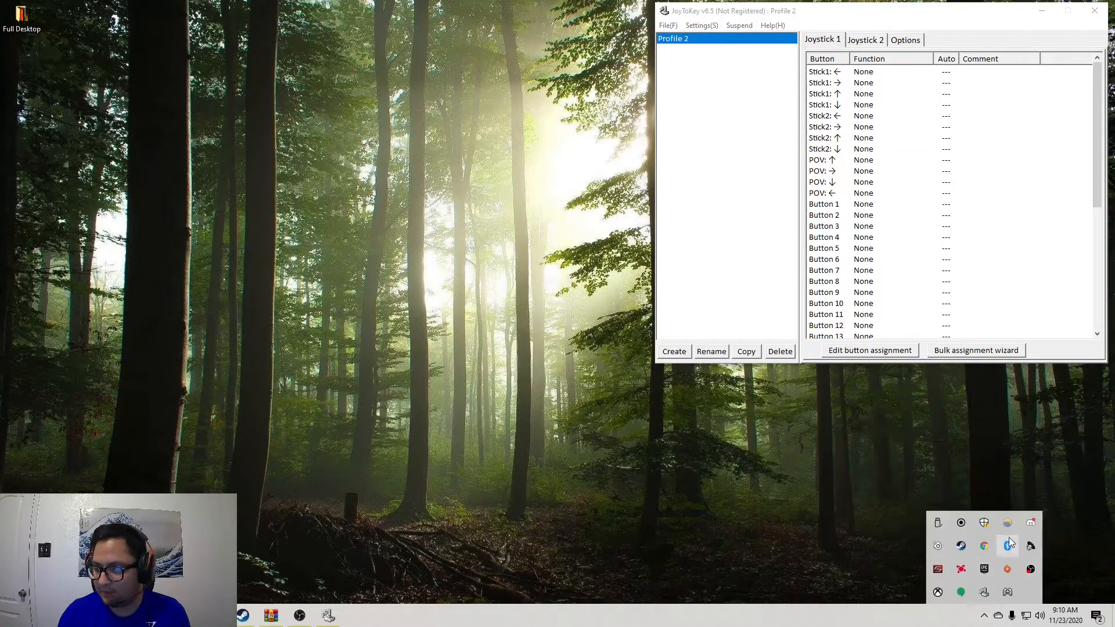
{"action": "right_click", "coordinate": [961, 547]}
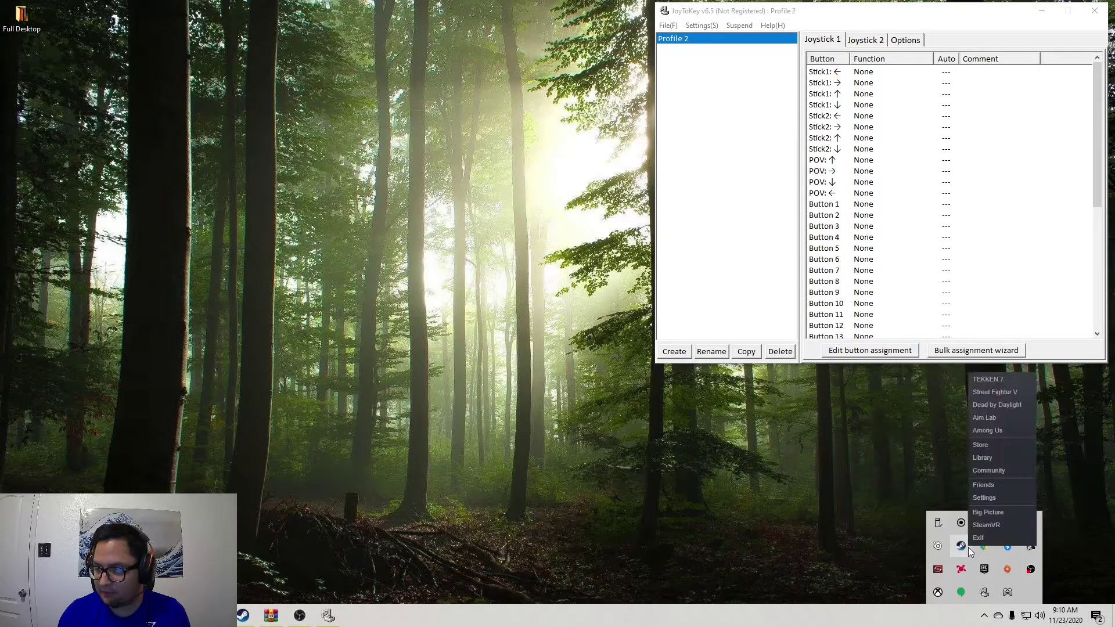
{"action": "left_click", "coordinate": [993, 385]}
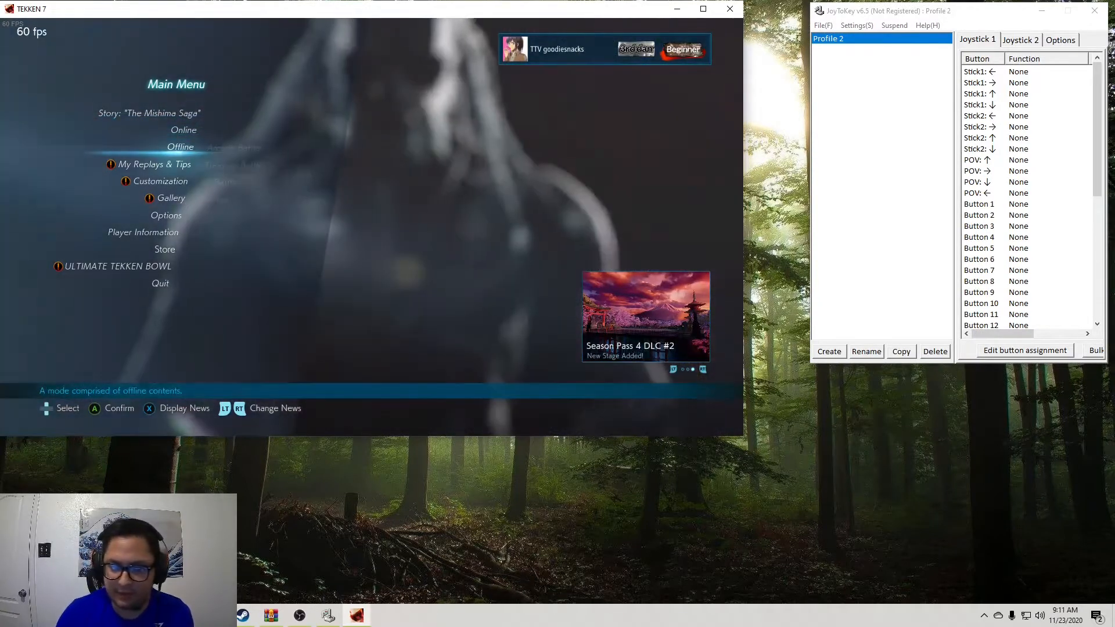
{"action": "key", "text": "Down"}
{"action": "key", "text": "Down"}
{"action": "key", "text": "Down"}
{"action": "key", "text": "Return"}
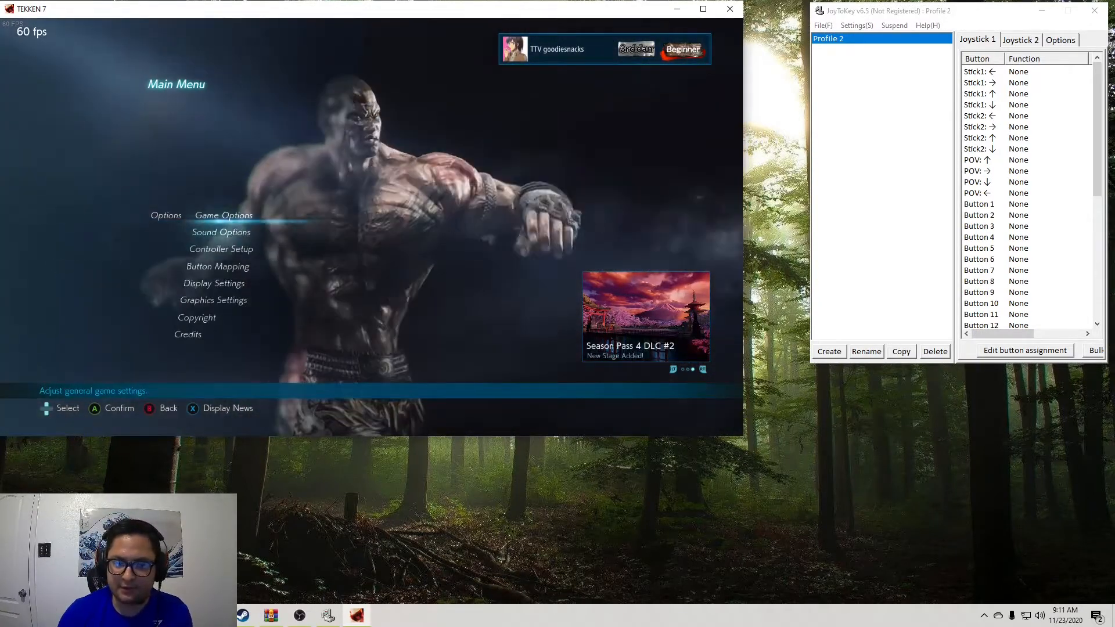
{"action": "key", "text": "Down"}
{"action": "key", "text": "Down"}
{"action": "key", "text": "Down"}
{"action": "key", "text": "Return"}
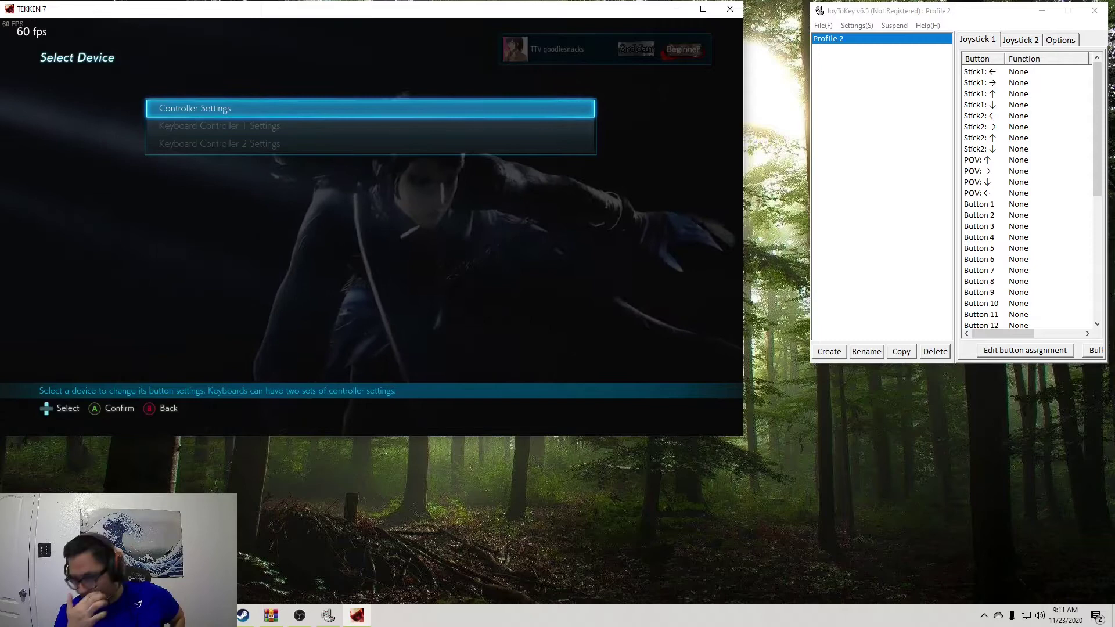
{"action": "key", "text": "Down"}
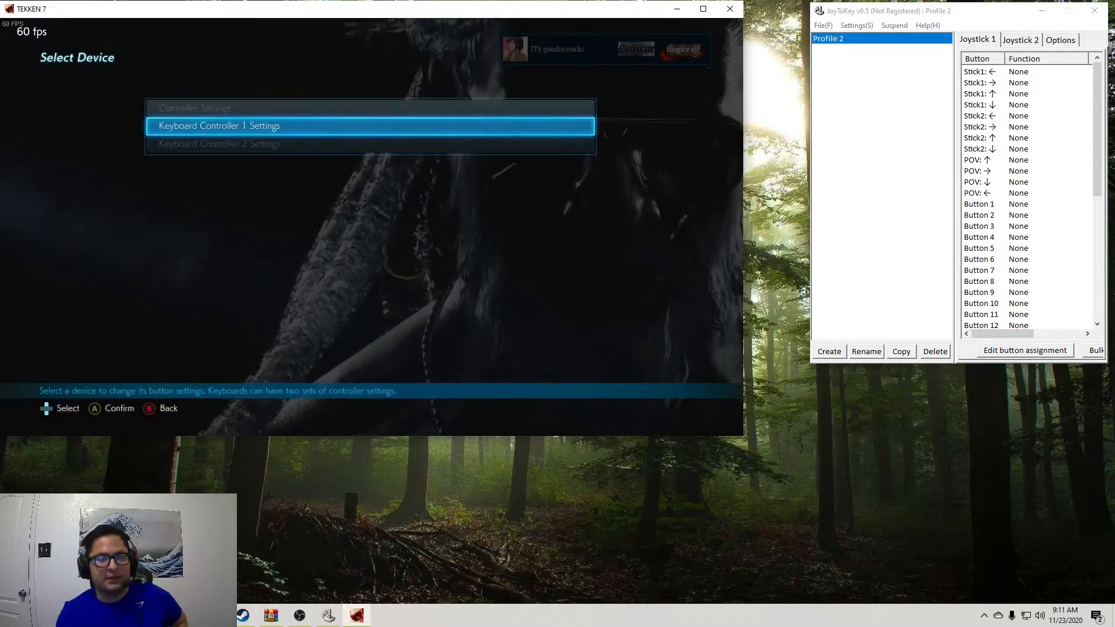
{"action": "key", "text": "Return"}
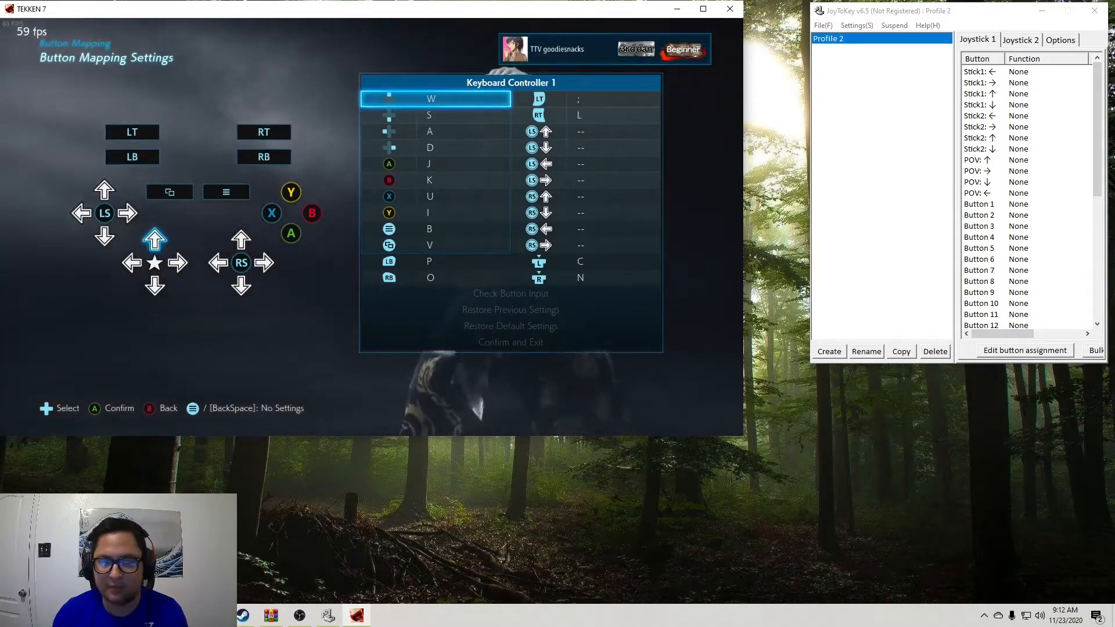
Confirm and save the keyboard mapping, return to the main menu and start offline Practice mode
{"action": "key", "text": "Down"}
{"action": "key", "text": "Down"}
{"action": "key", "text": "Down"}
{"action": "key", "text": "Down"}
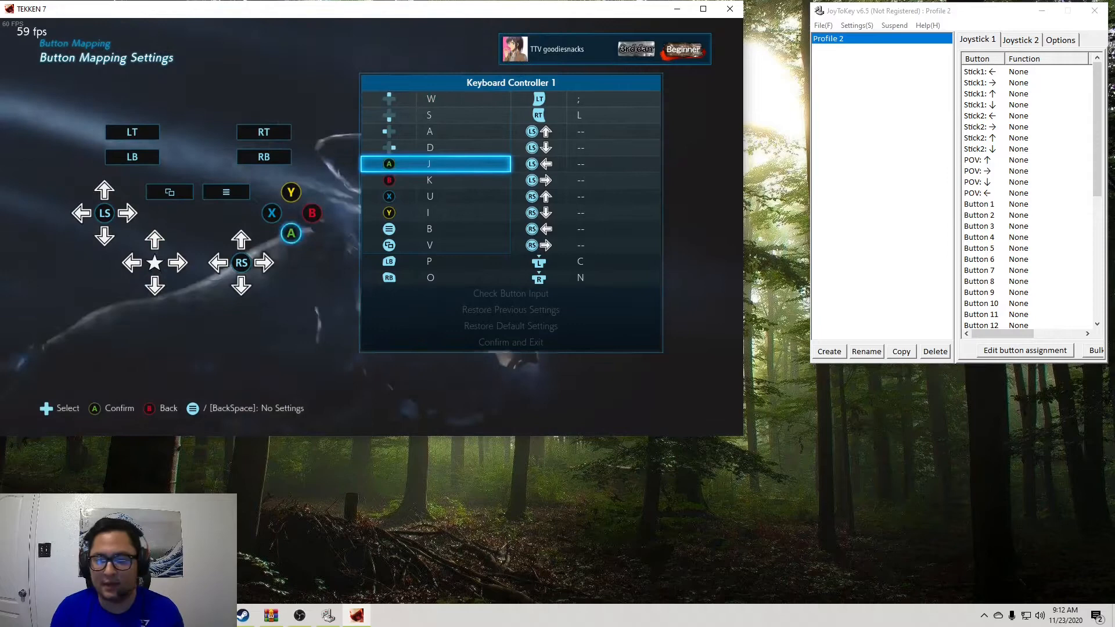
{"action": "key", "text": "Down"}
{"action": "key", "text": "Down"}
{"action": "key", "text": "Down"}
{"action": "key", "text": "Down"}
{"action": "key", "text": "Down"}
{"action": "key", "text": "Down"}
{"action": "key", "text": "Down"}
{"action": "key", "text": "Down"}
{"action": "key", "text": "Down"}
{"action": "key", "text": "Down"}
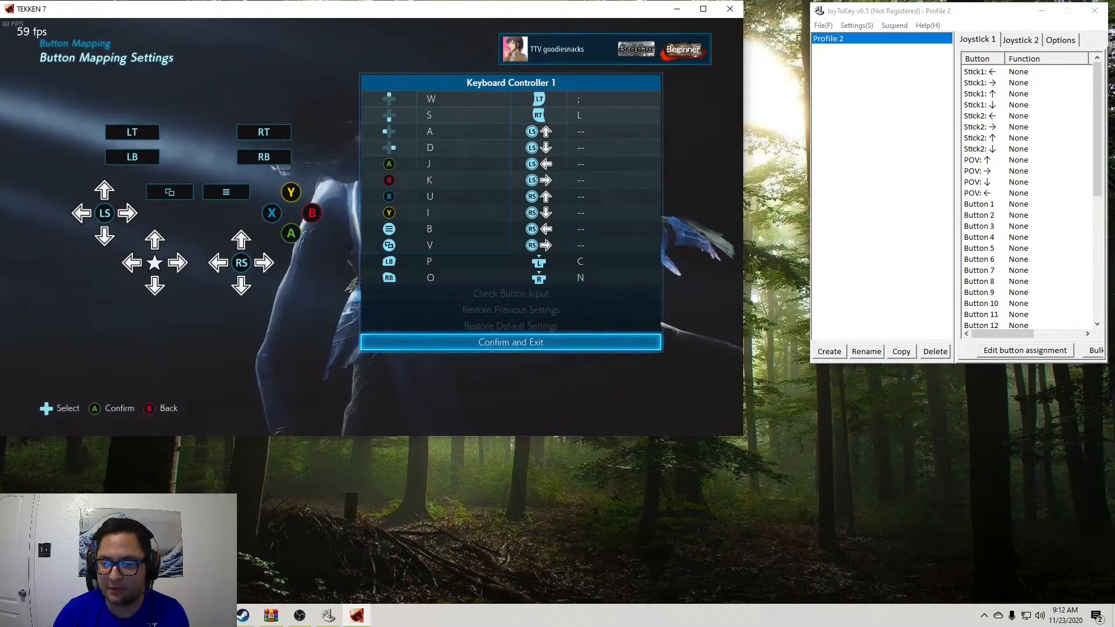
{"action": "key", "text": "Return"}
{"action": "key", "text": "Left"}
{"action": "key", "text": "Return"}
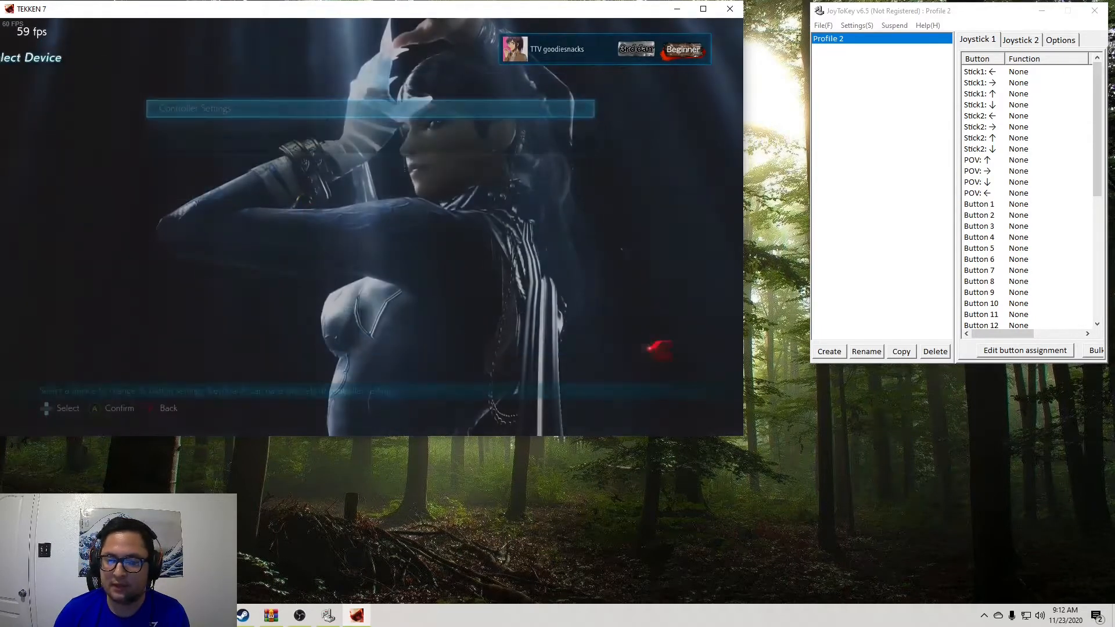
{"action": "key", "text": "Escape"}
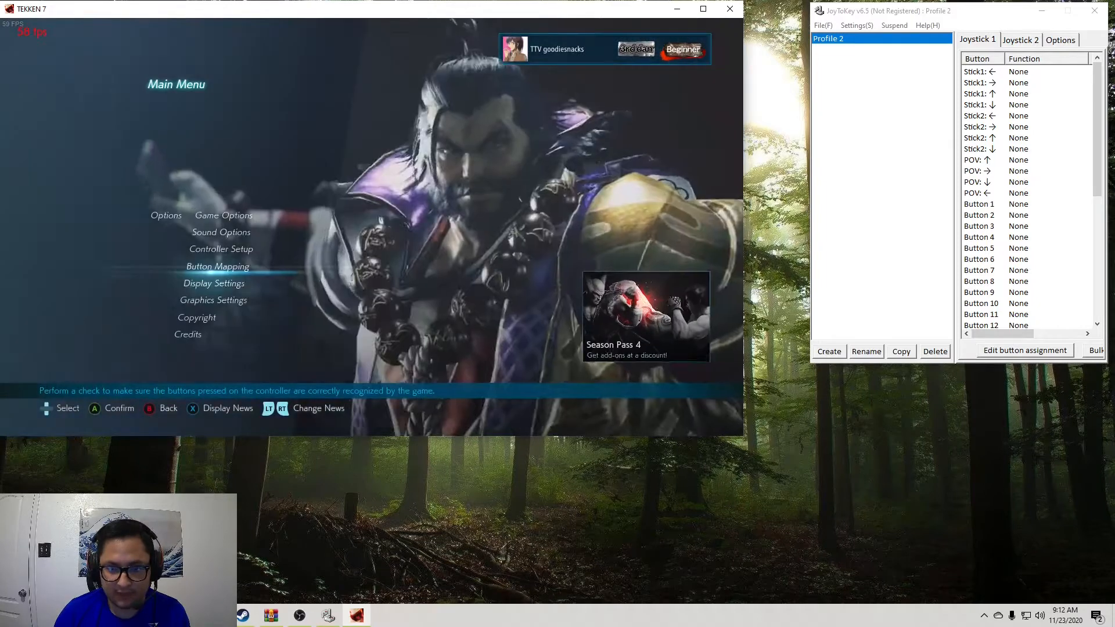
{"action": "key", "text": "Escape"}
{"action": "key", "text": "Up"}
{"action": "key", "text": "Up"}
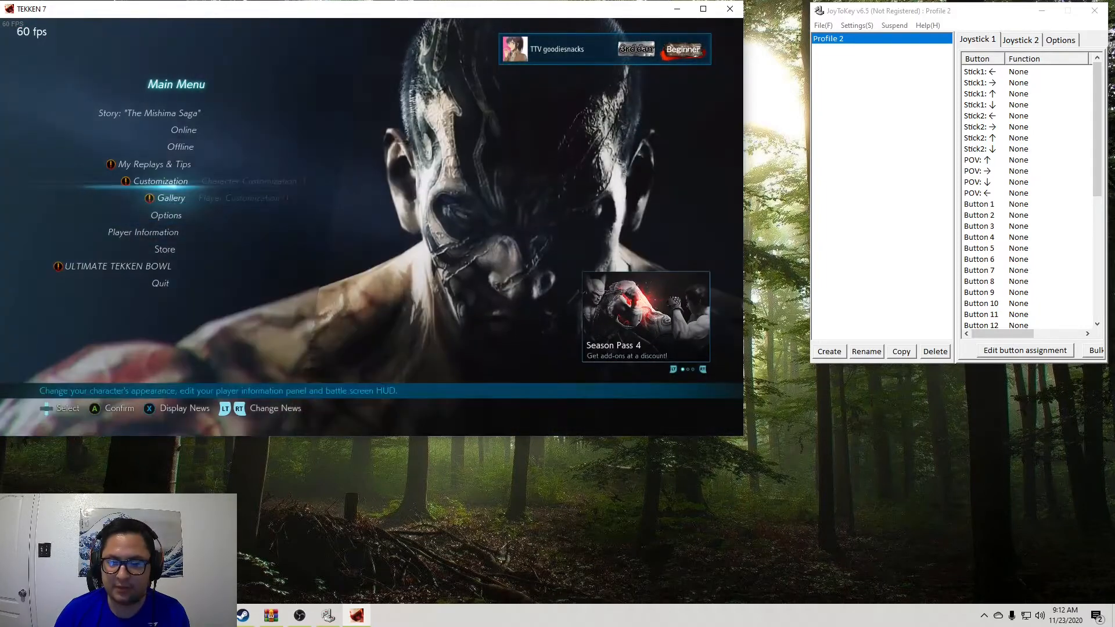
{"action": "key", "text": "Up"}
{"action": "key", "text": "Up"}
{"action": "key", "text": "Down"}
{"action": "key", "text": "Return"}
{"action": "key", "text": "Return"}
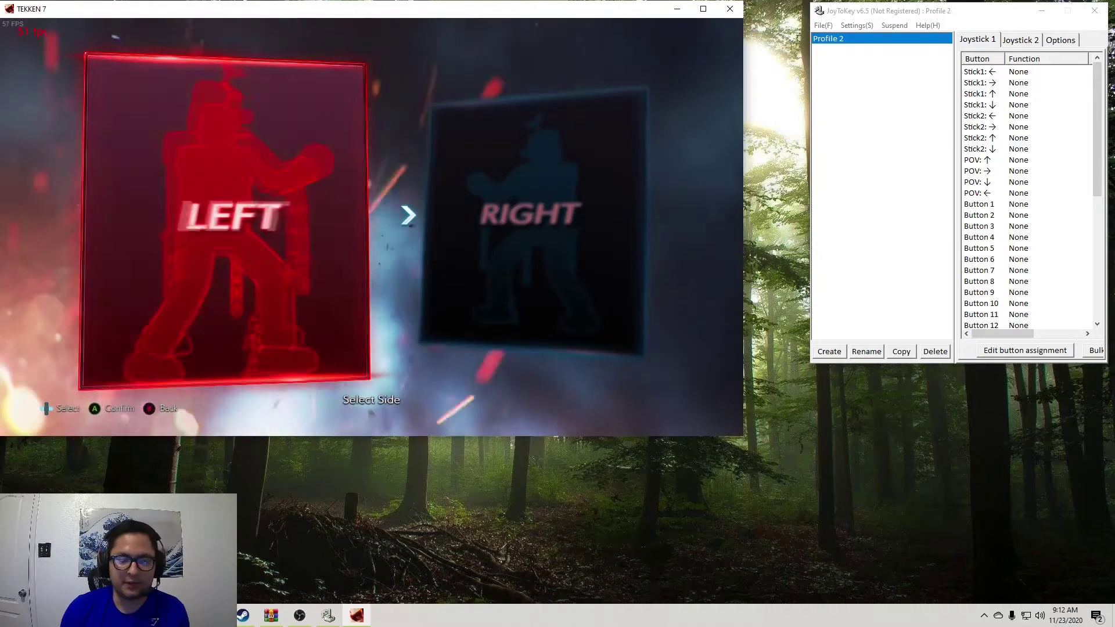
Choose the left side, Kazuya versus CPU Heihachi, on the Infinite Azure stage
{"action": "key", "text": "Return"}
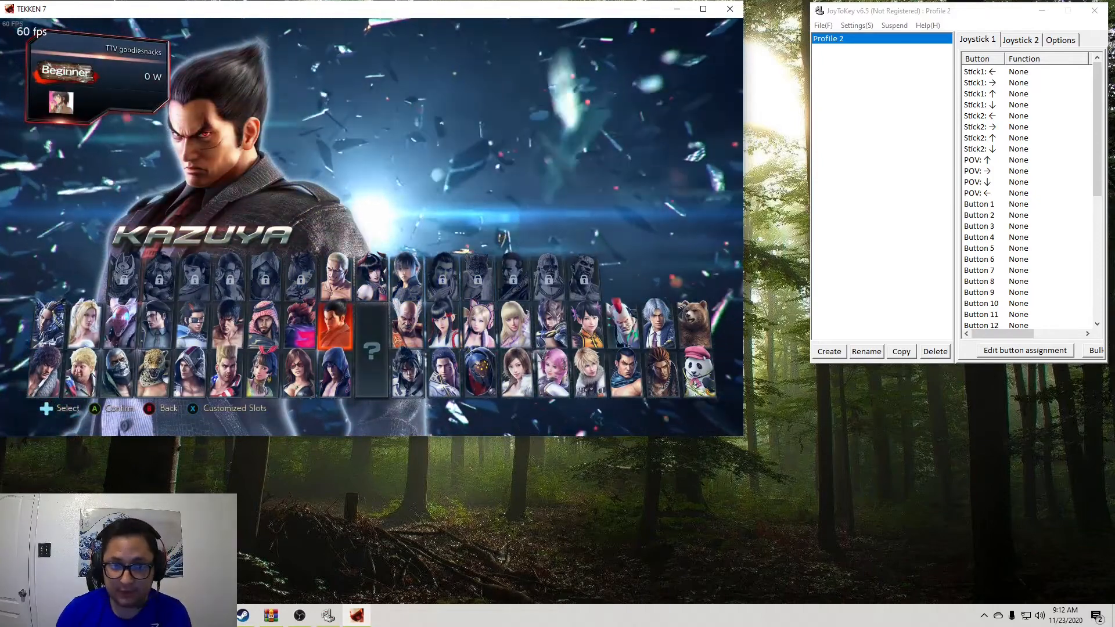
{"action": "key", "text": "Return"}
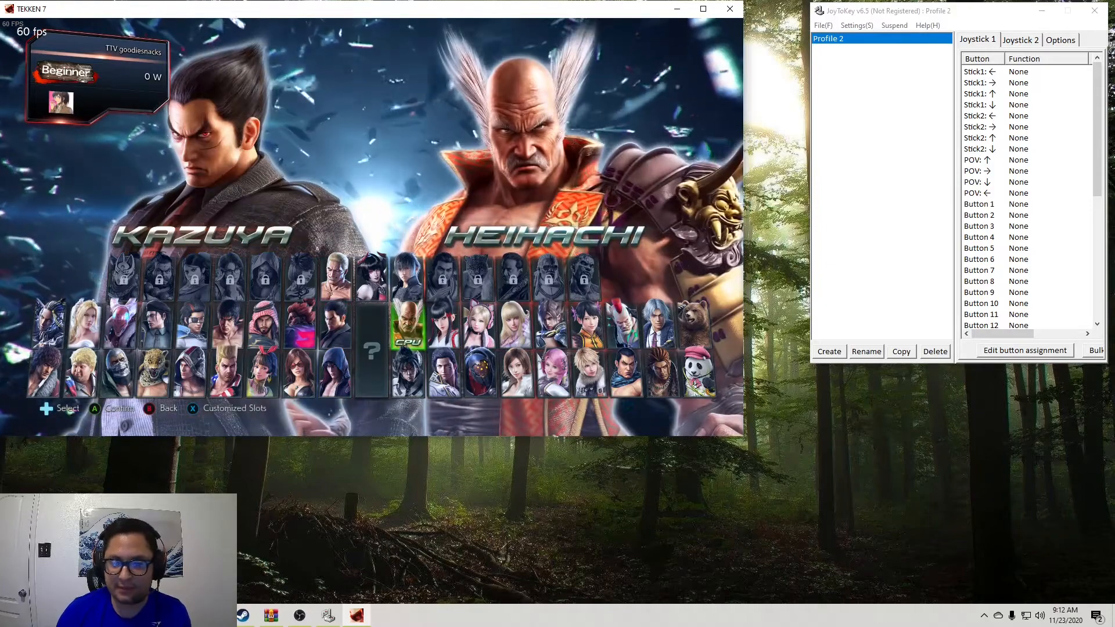
{"action": "key", "text": "Return"}
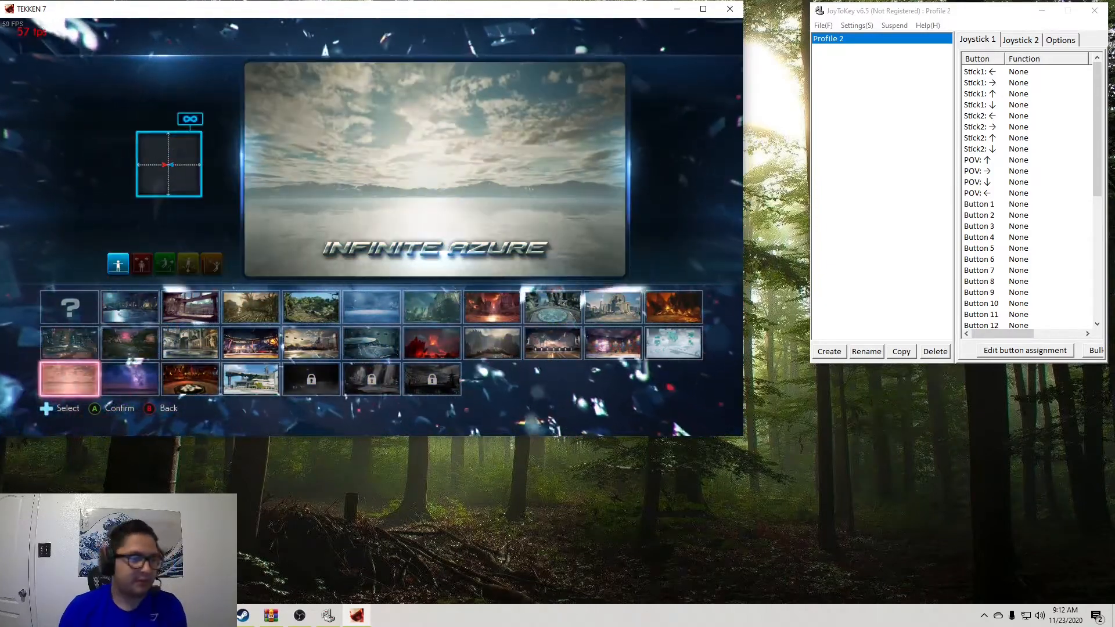
{"action": "key", "text": "Return"}
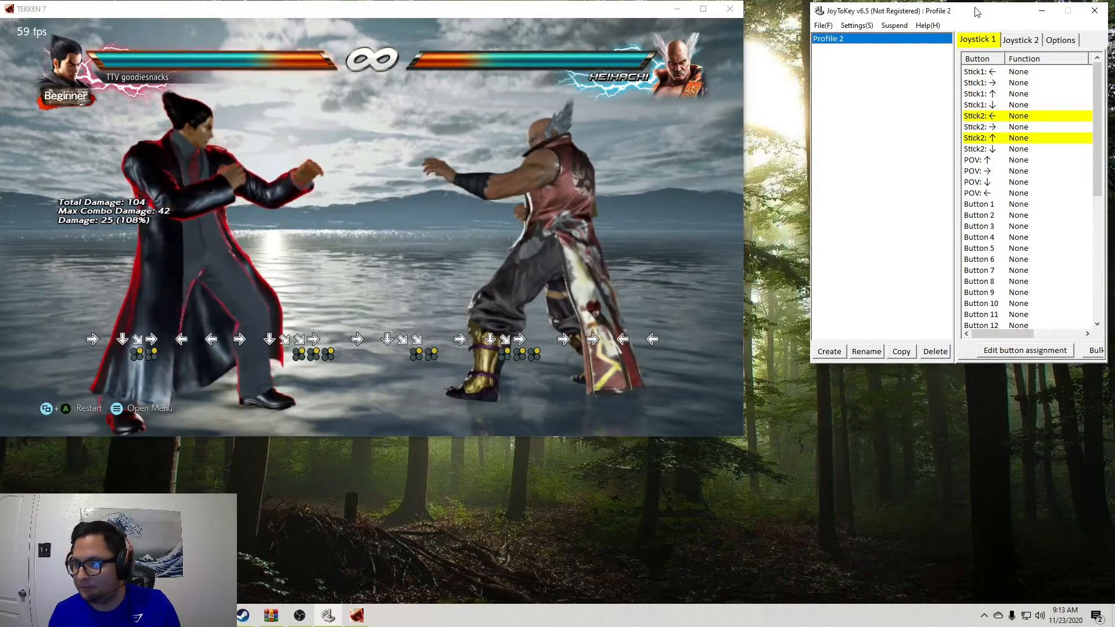
Move and widen the JoyToKey window to show Auto and Comment columns, then edit the POV down row
{"action": "left_click_drag", "start_coordinate": [977, 11], "coordinate": [921, 21]}
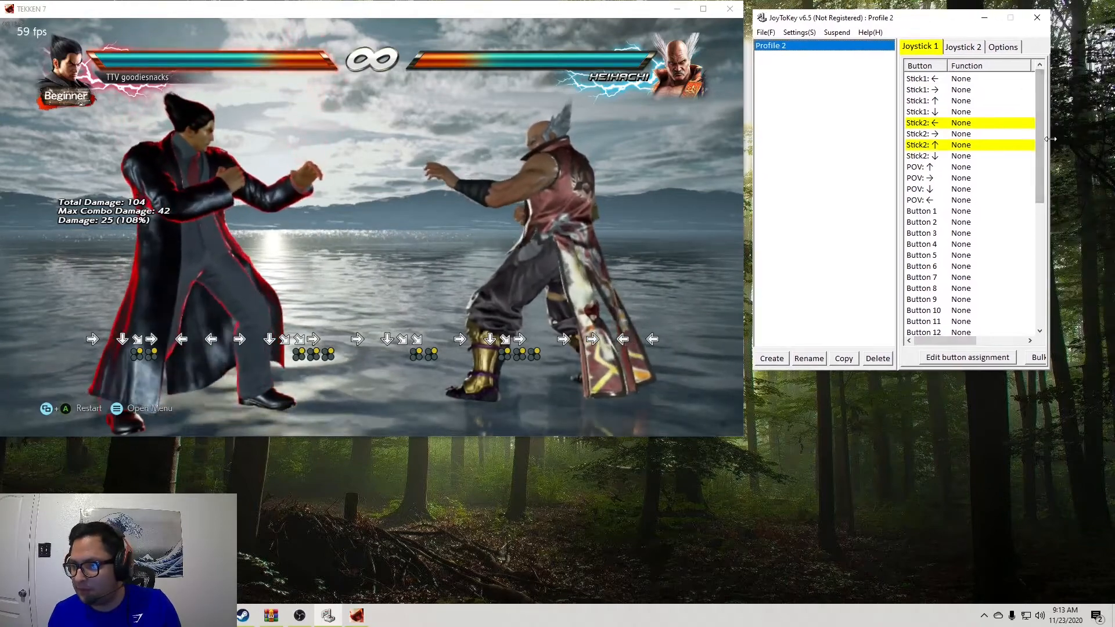
{"action": "left_click_drag", "start_coordinate": [1050, 139], "coordinate": [1108, 139]}
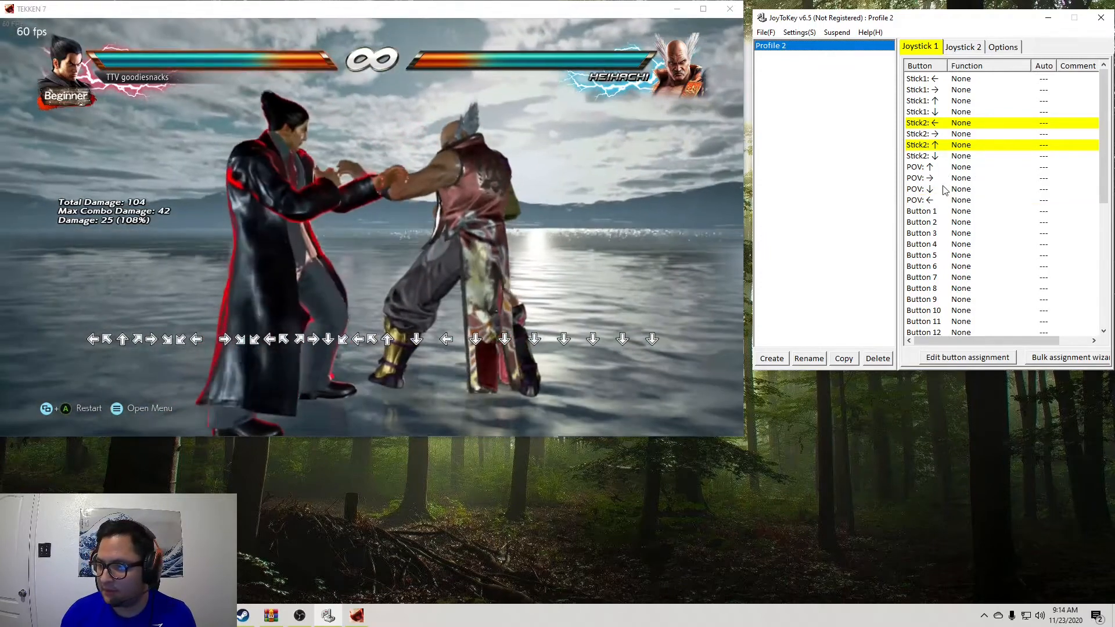
{"action": "double_click", "coordinate": [944, 189]}
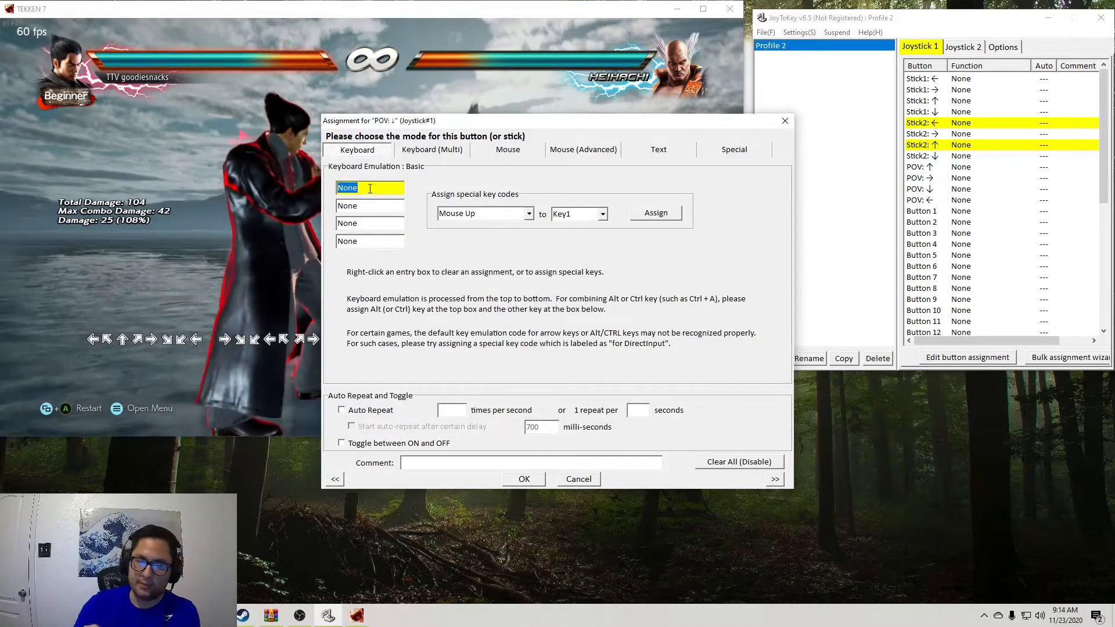
Assign S to POV down in its keyboard settings
{"action": "left_click", "coordinate": [788, 121]}
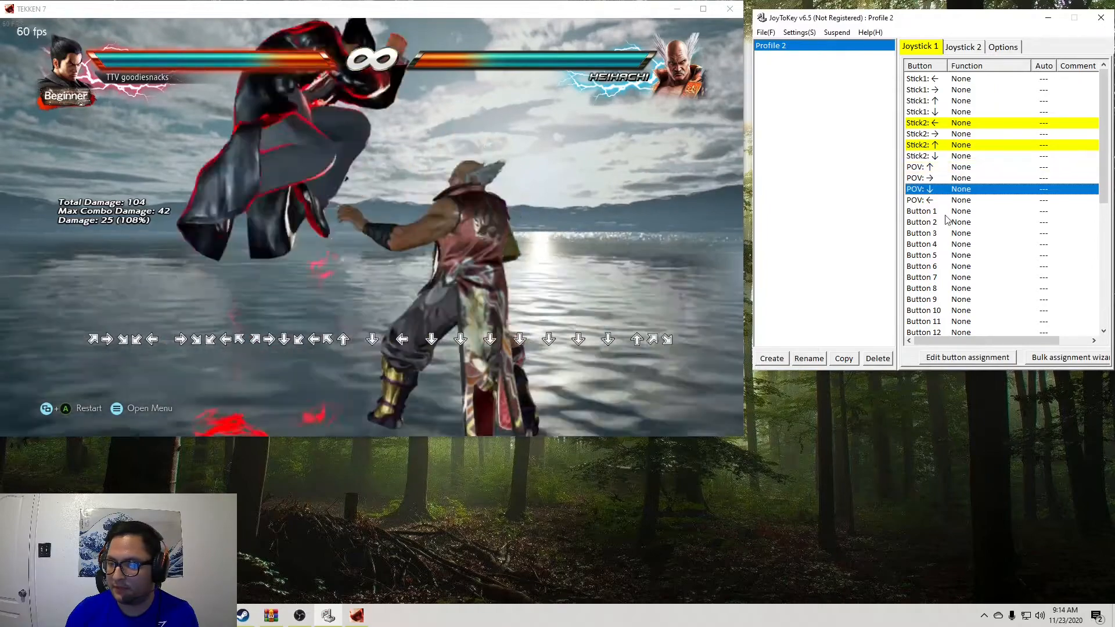
{"action": "left_click", "coordinate": [944, 214]}
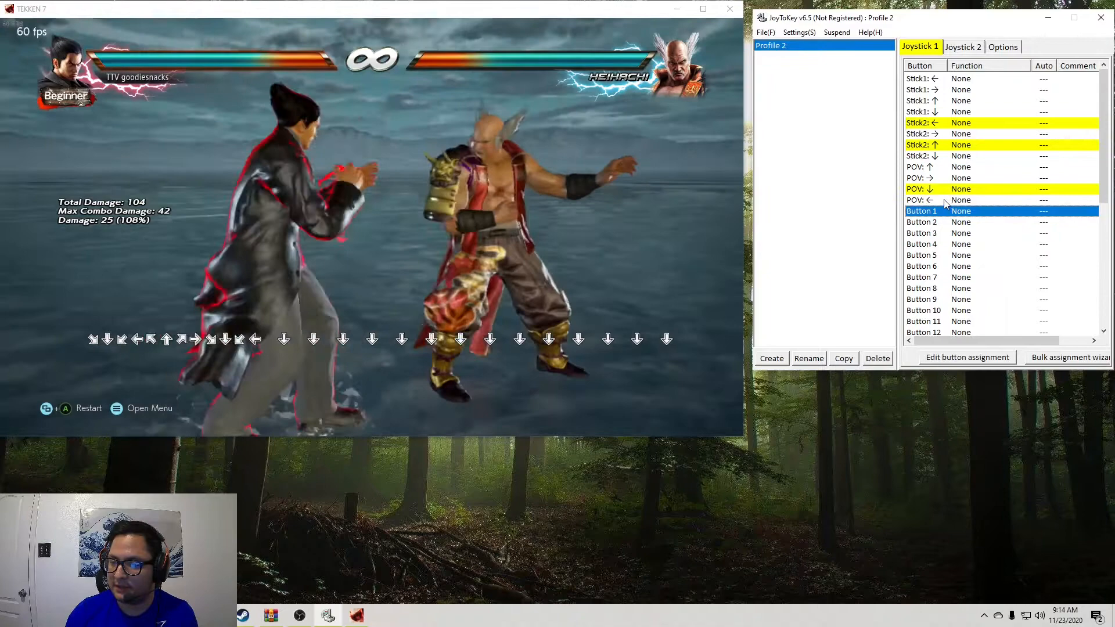
{"action": "double_click", "coordinate": [944, 190]}
{"action": "type", "text": "S"}
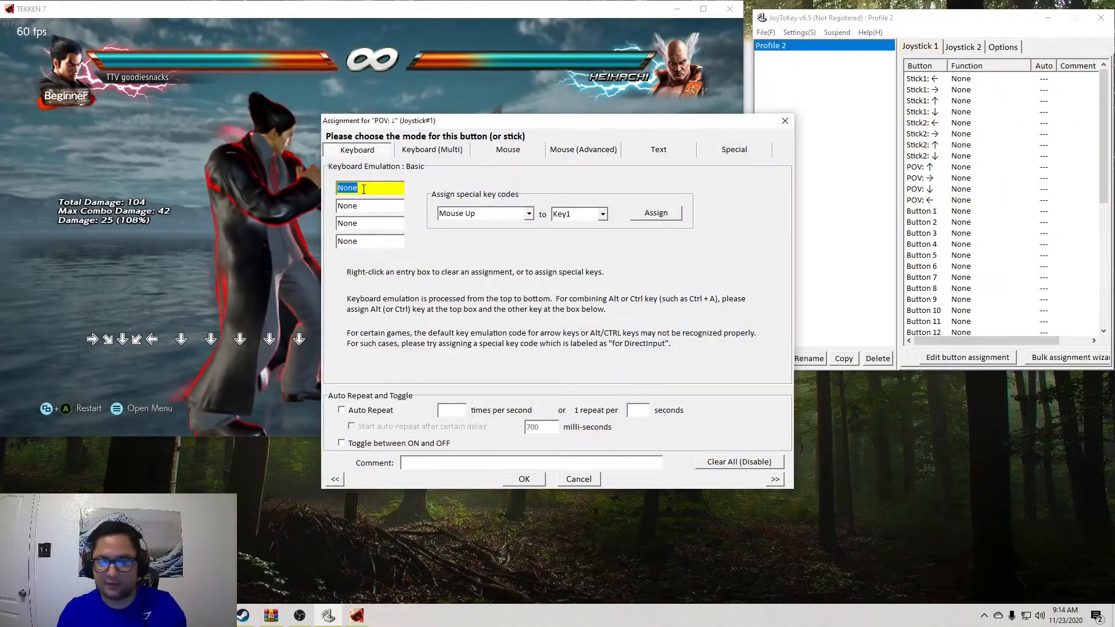
{"action": "left_click", "coordinate": [525, 481]}
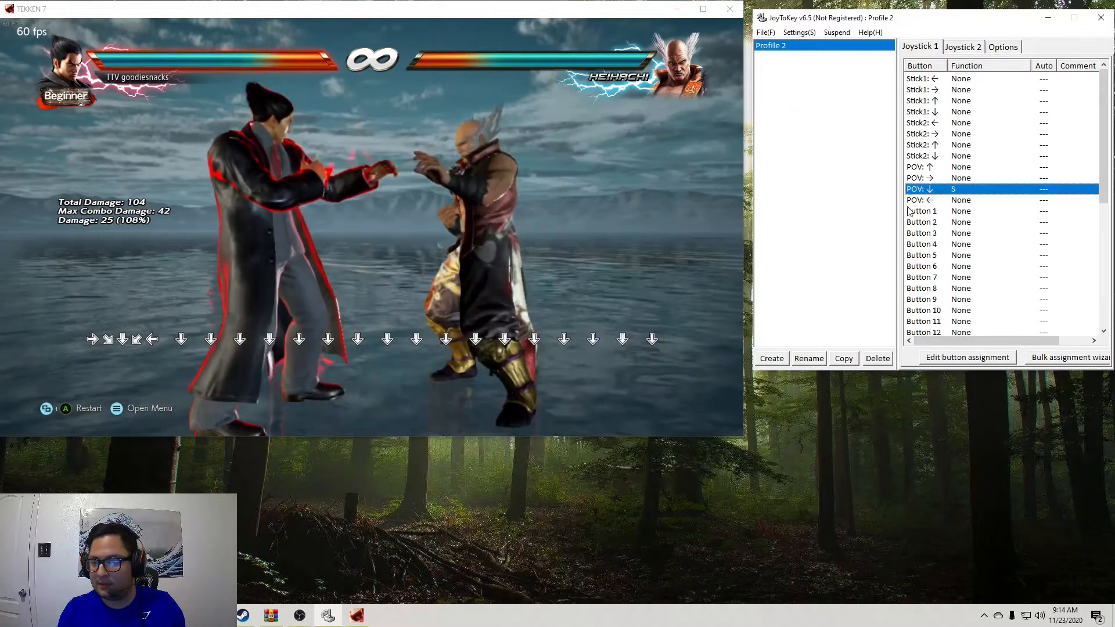
{"action": "double_click", "coordinate": [959, 168]}
{"action": "type", "text": "W"}
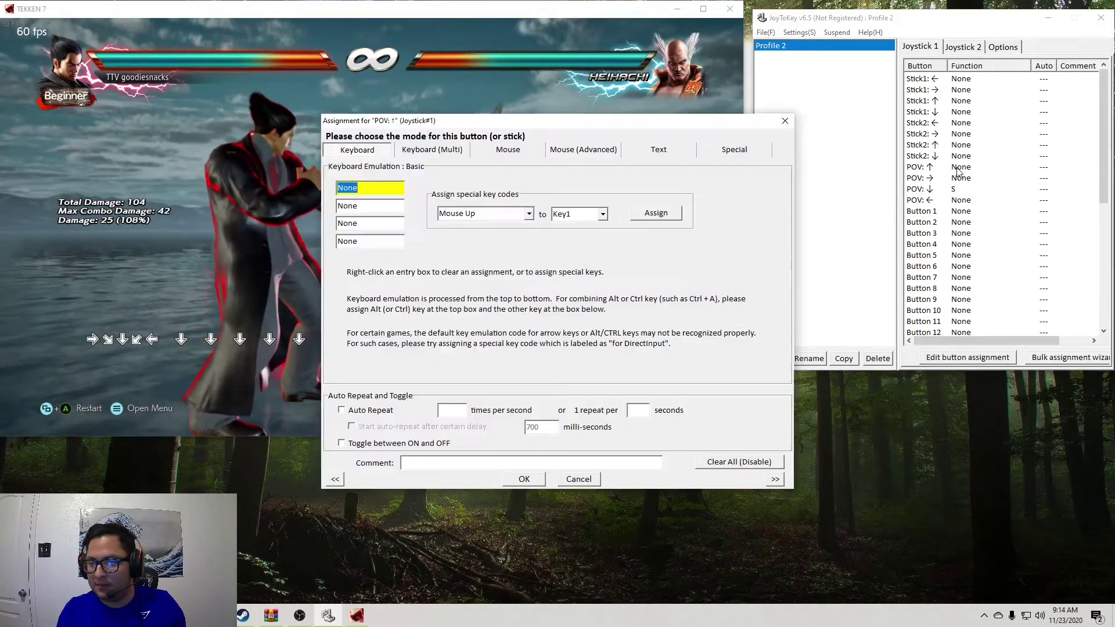
Assign W to POV up, A to POV left and D to POV right
{"action": "left_click", "coordinate": [528, 479]}
{"action": "double_click", "coordinate": [951, 200]}
{"action": "type", "text": "A"}
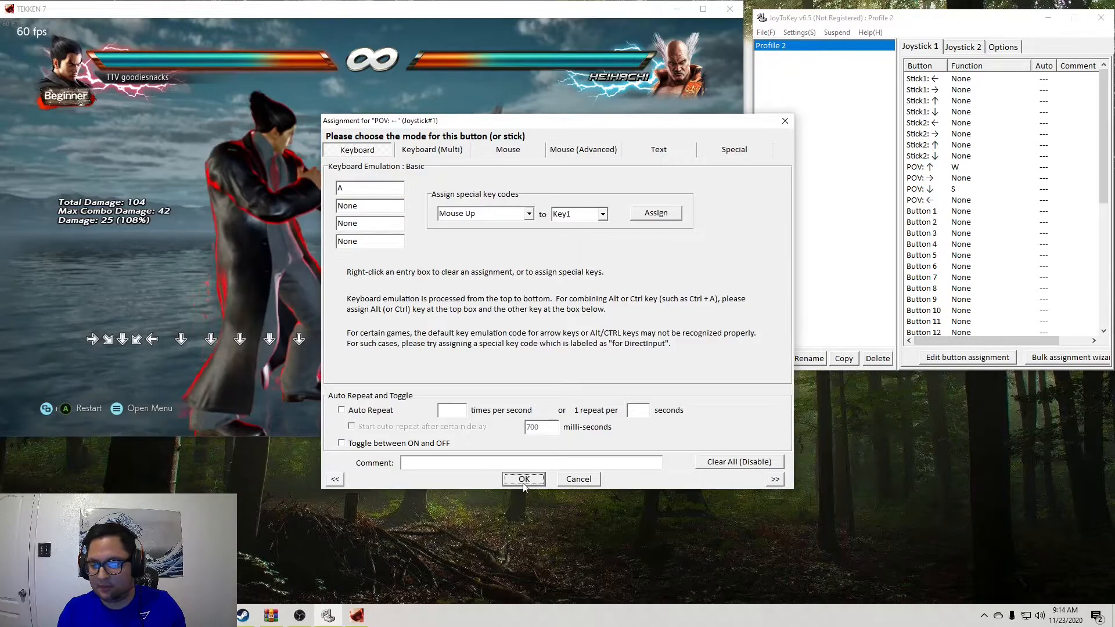
{"action": "left_click", "coordinate": [524, 479]}
{"action": "double_click", "coordinate": [948, 179]}
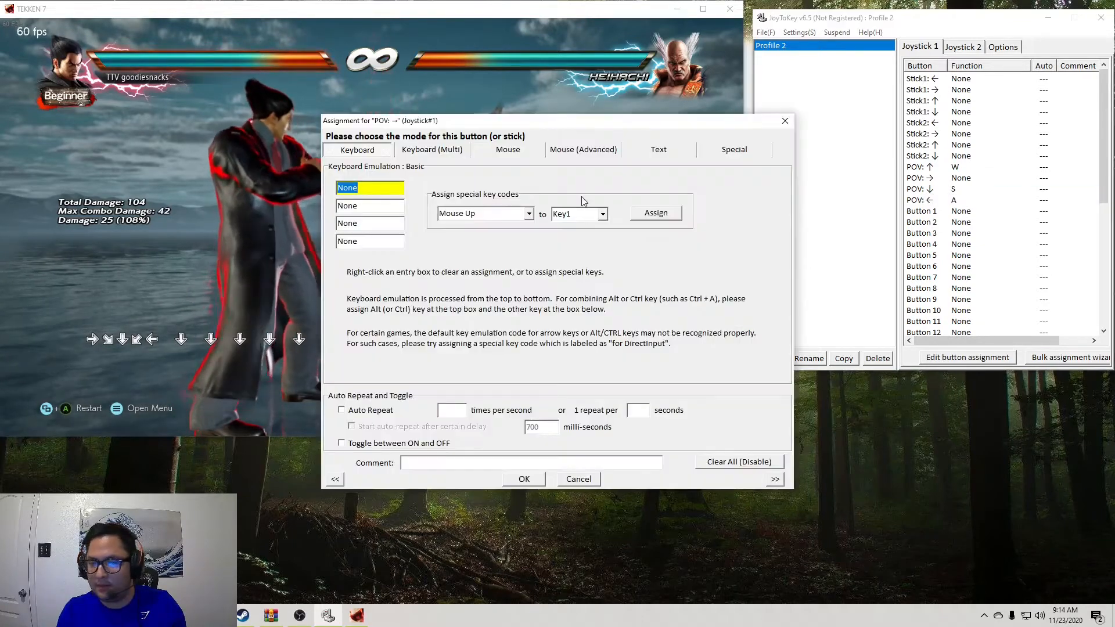
{"action": "left_click", "coordinate": [524, 480]}
{"action": "type", "text": "D"}
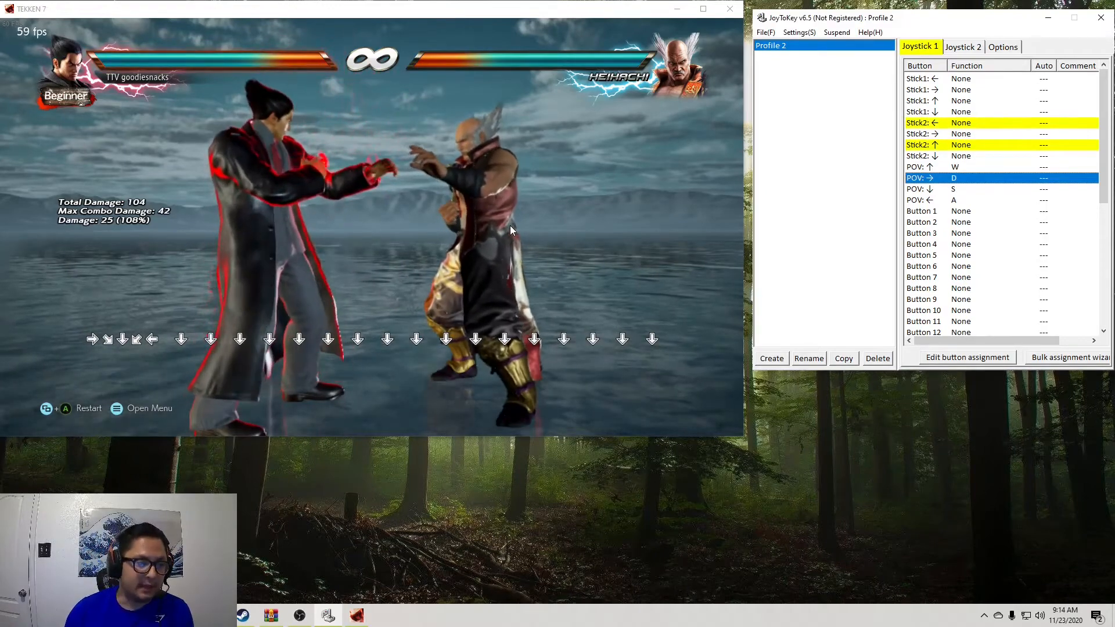
Assign the I key to Button 4 in JoyToKey
{"action": "left_click", "coordinate": [510, 226]}
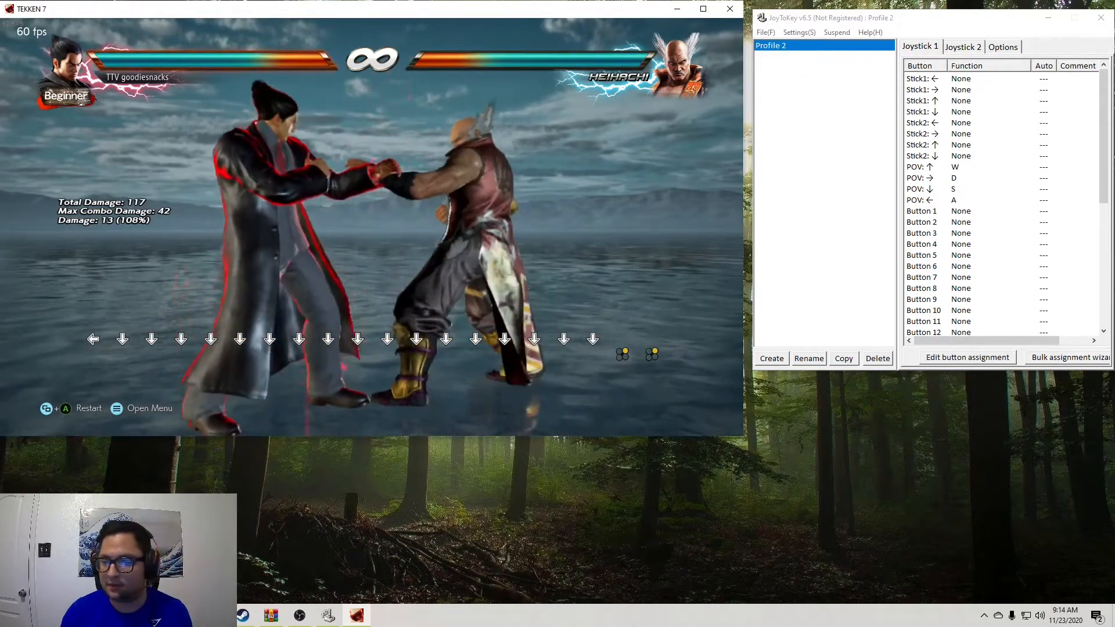
{"action": "left_click", "coordinate": [926, 29]}
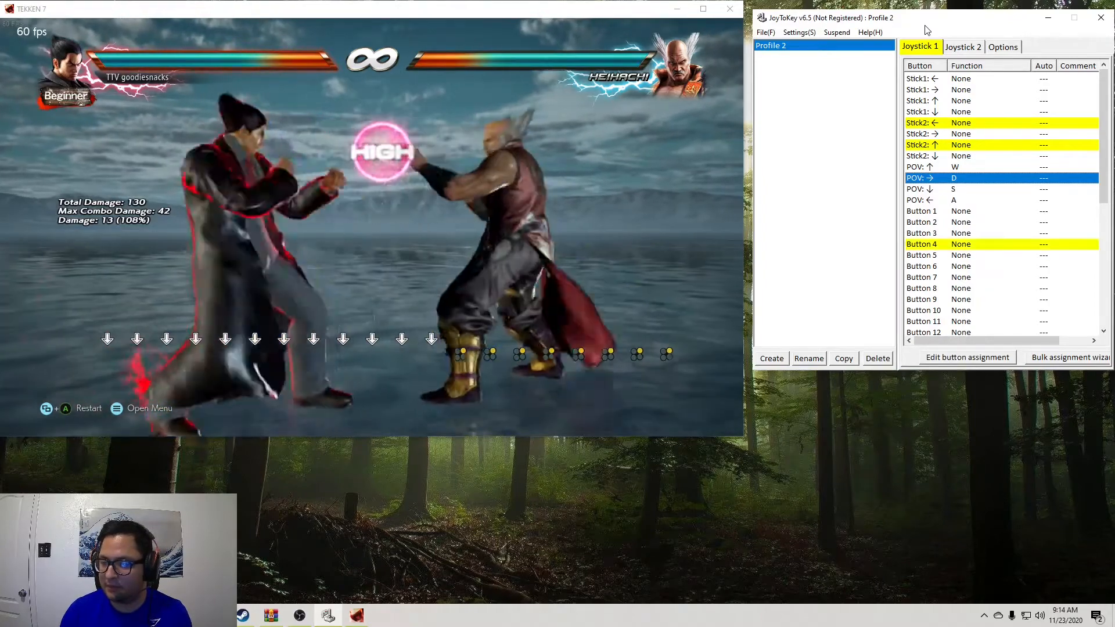
{"action": "double_click", "coordinate": [967, 244]}
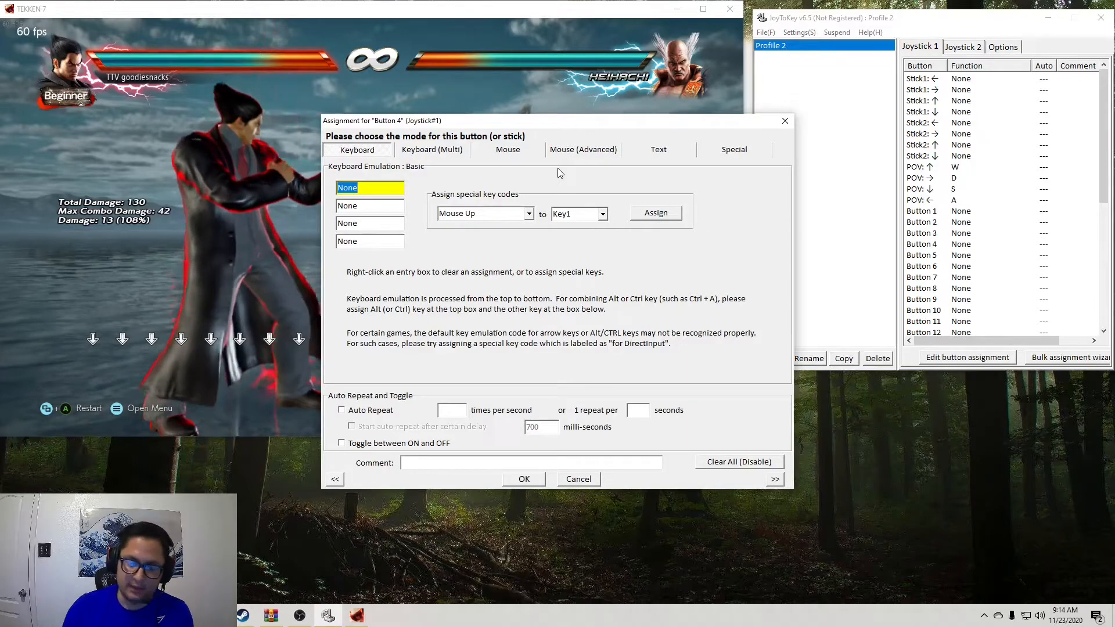
{"action": "left_click", "coordinate": [370, 187]}
{"action": "type", "text": "I"}
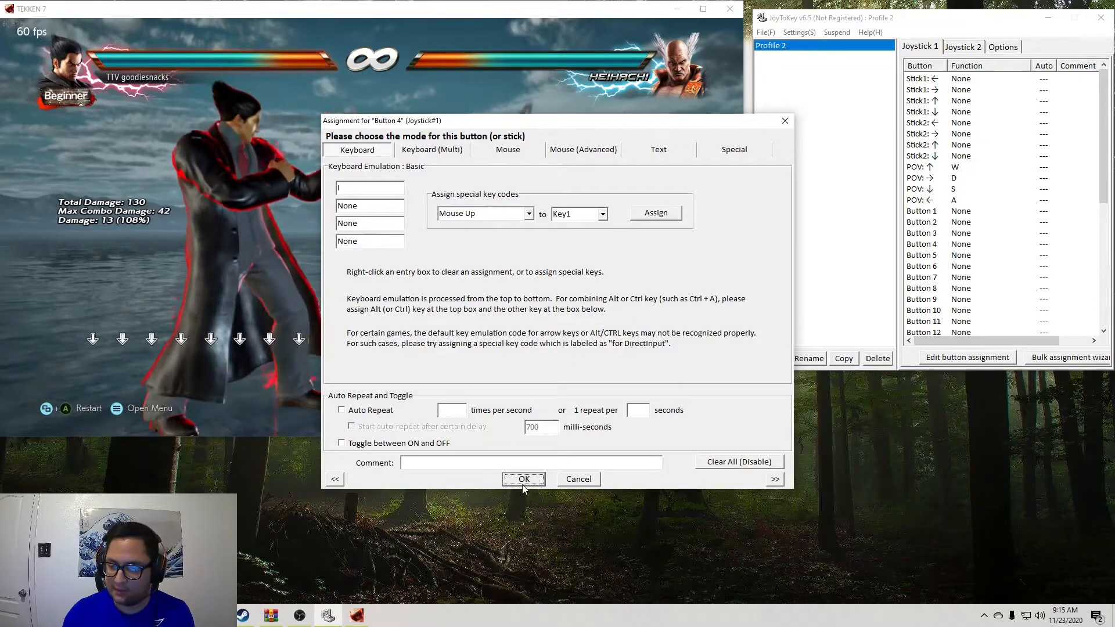
{"action": "left_click", "coordinate": [525, 479]}
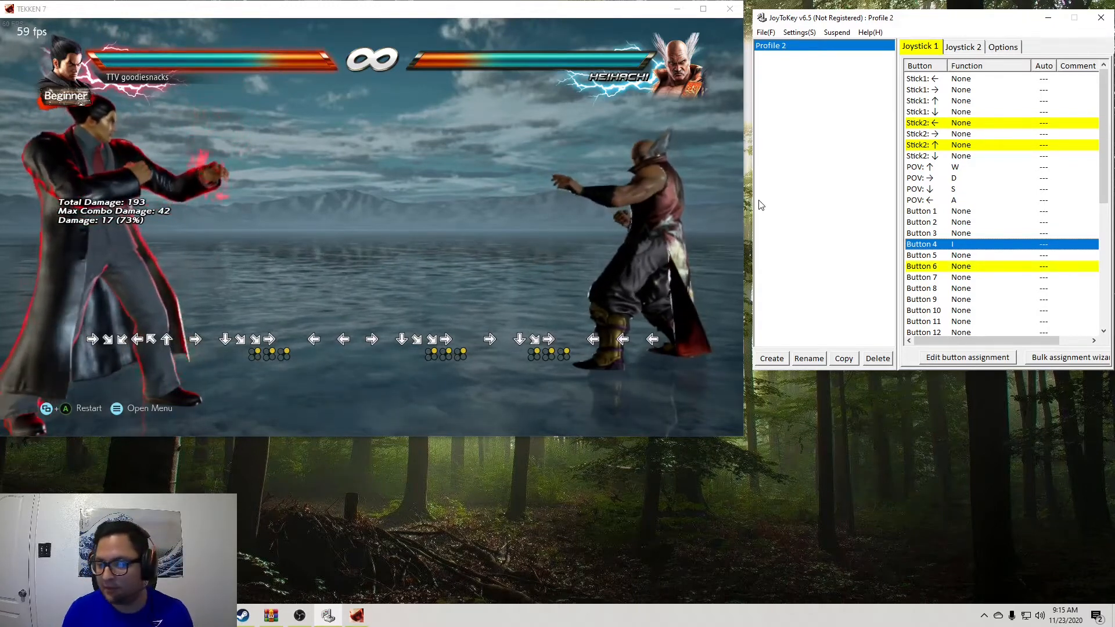
Set Button 6 to Keyboard (Multi) with 'Execute from Input1 to Input4 in sequence'
{"action": "double_click", "coordinate": [924, 266]}
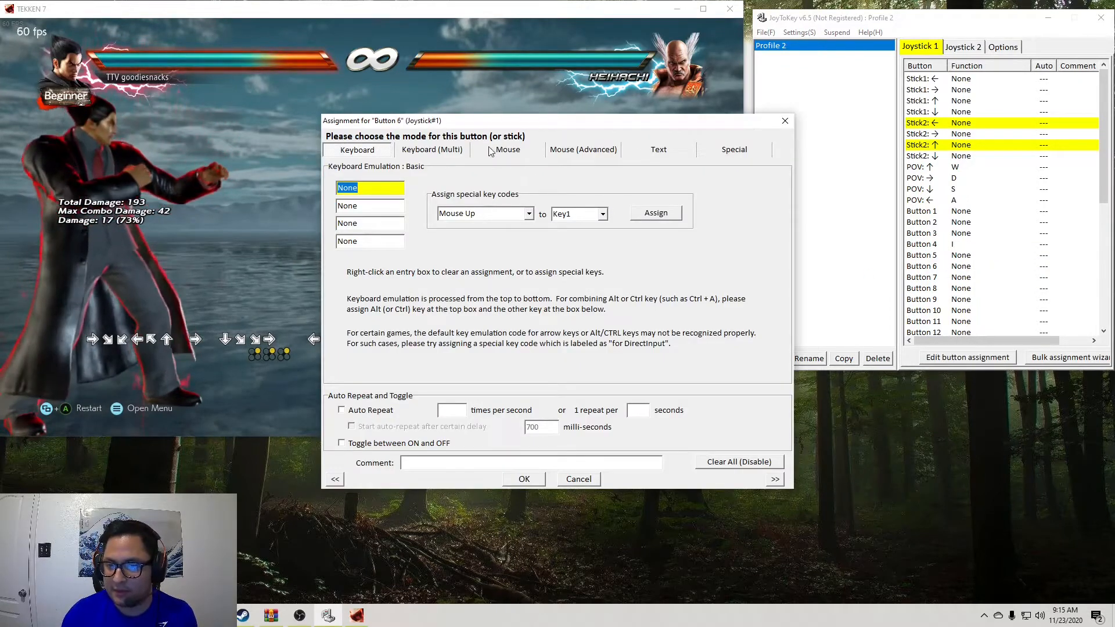
{"action": "left_click", "coordinate": [439, 151]}
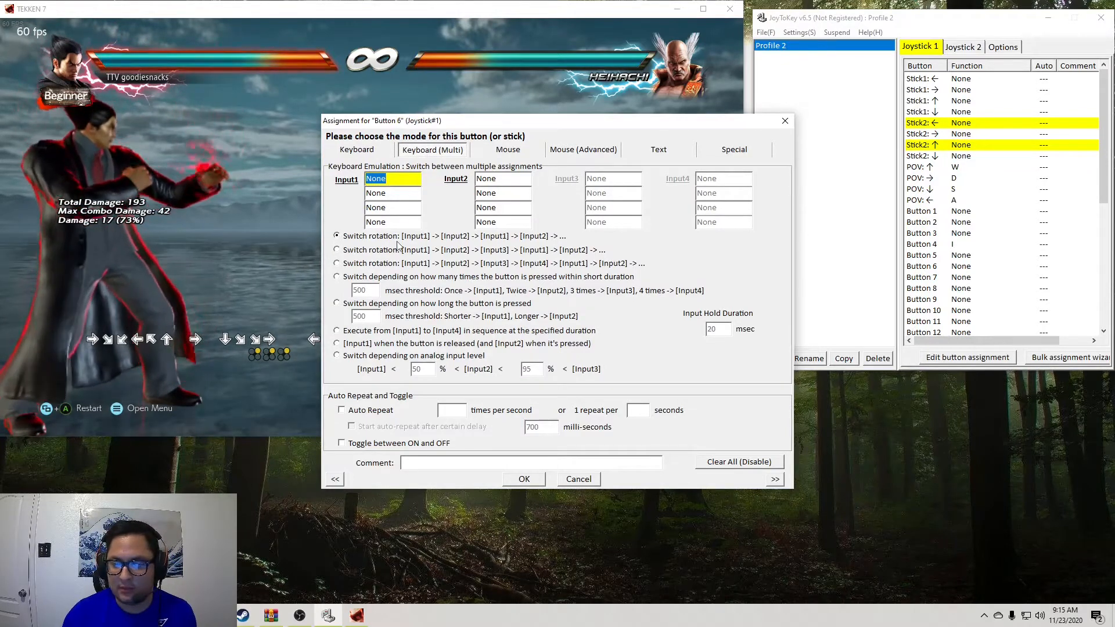
{"action": "left_click", "coordinate": [336, 344]}
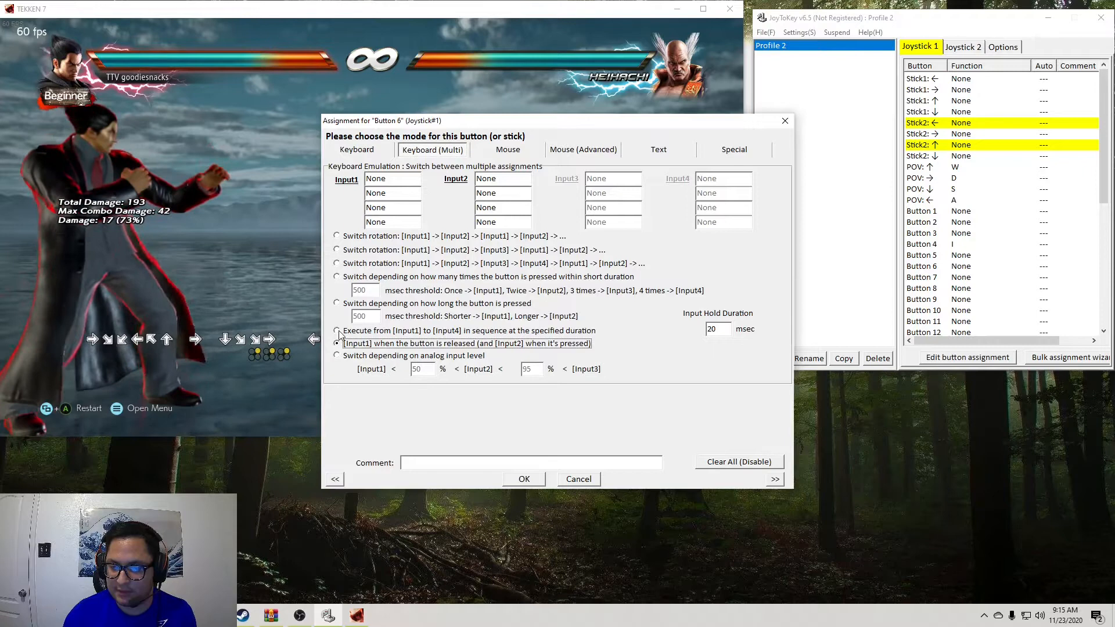
{"action": "left_click", "coordinate": [337, 330]}
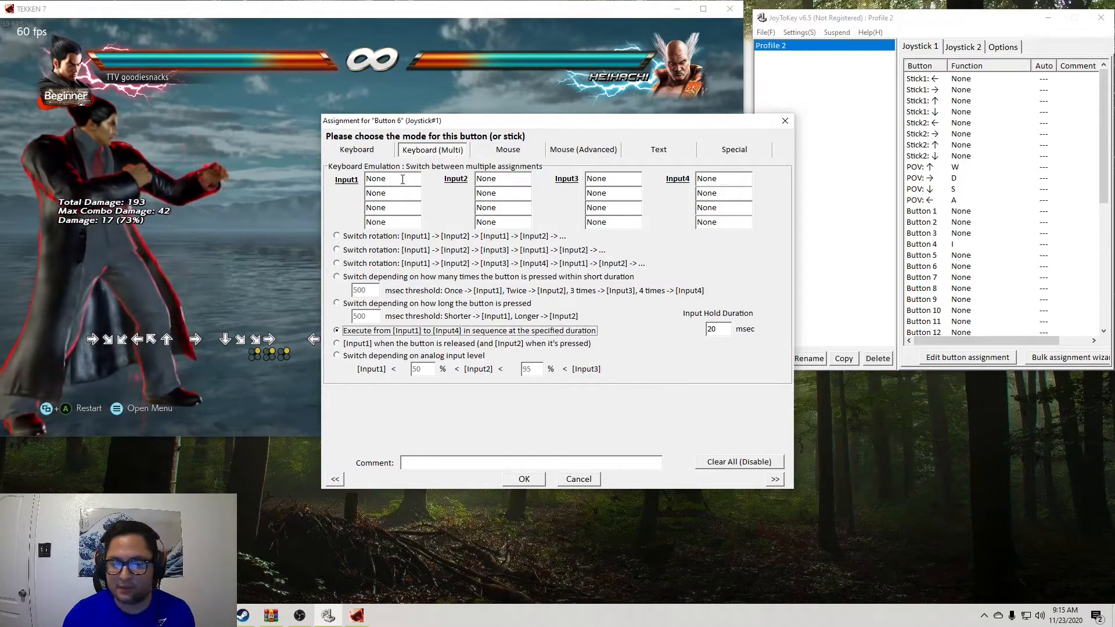
Enter D in Input1 and S, D, I together in Input3 of the Button 6 sequence
{"action": "left_click", "coordinate": [401, 180]}
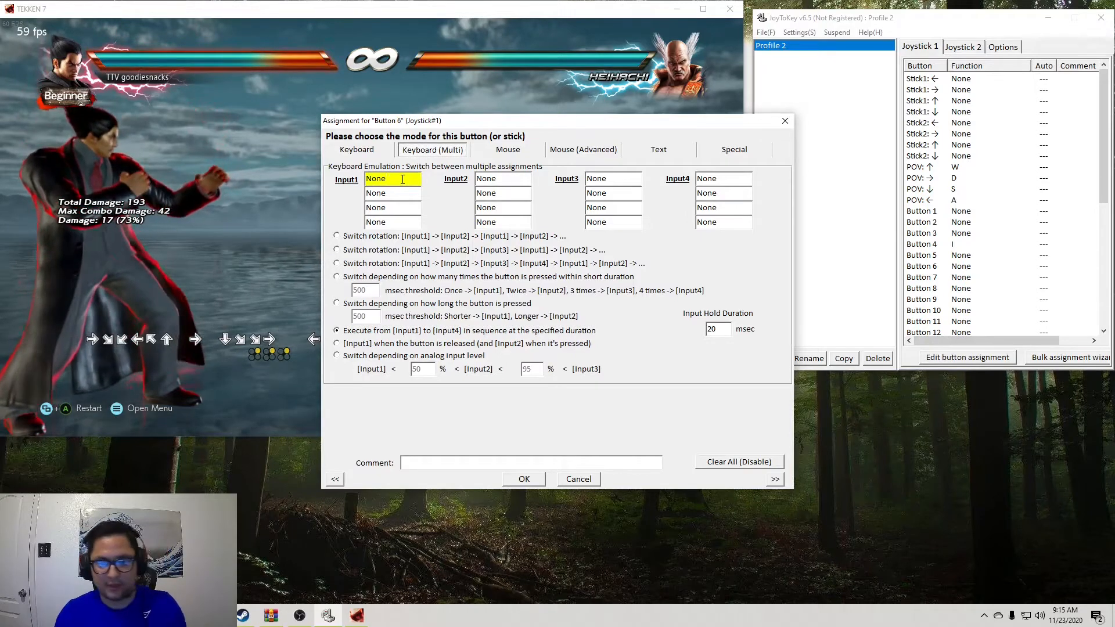
{"action": "key", "text": "d"}
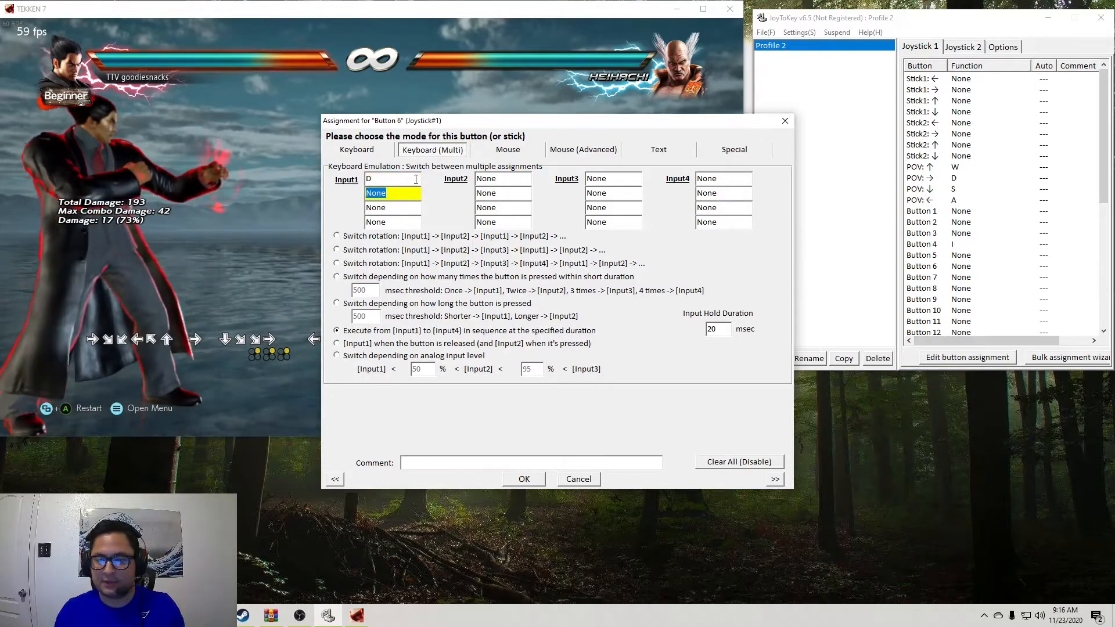
{"action": "left_click", "coordinate": [503, 178]}
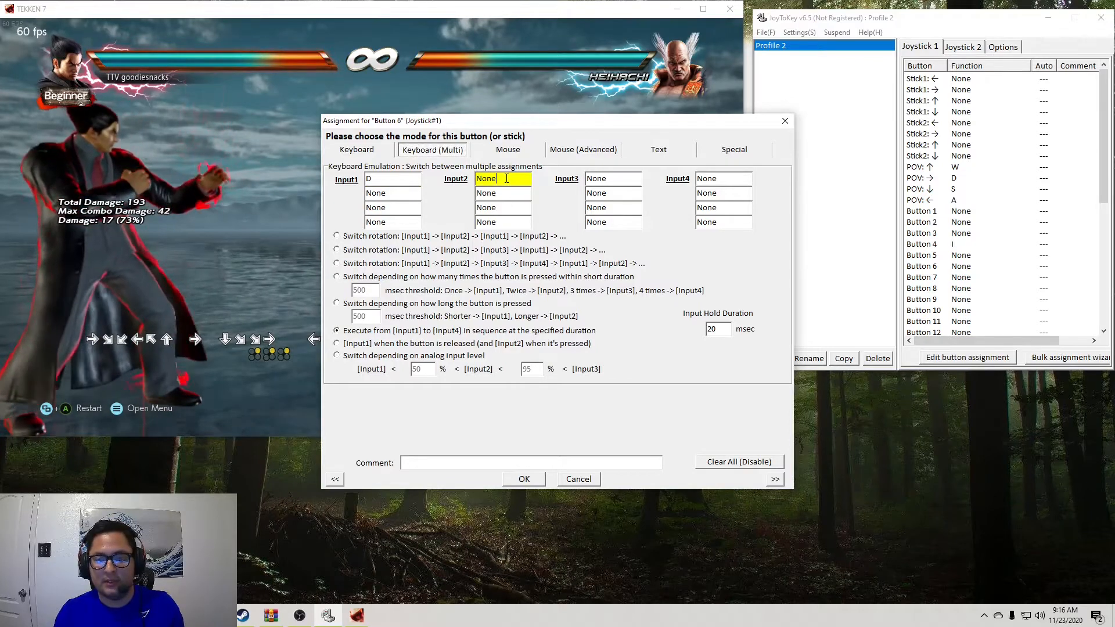
{"action": "type", "text": "S"}
{"action": "left_click", "coordinate": [613, 179]}
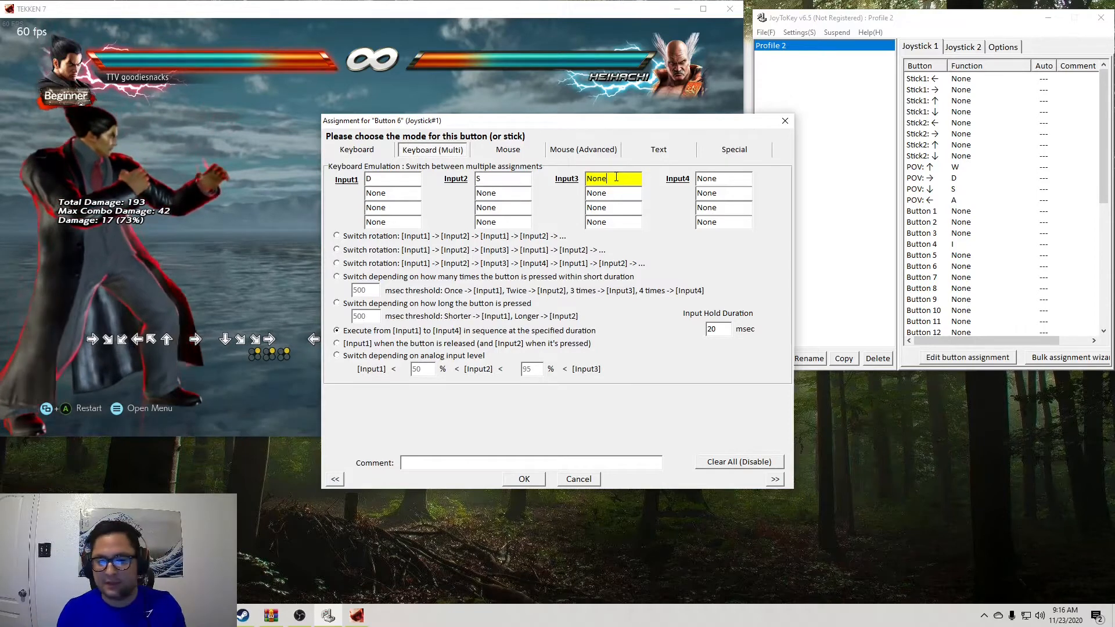
{"action": "key", "text": "s"}
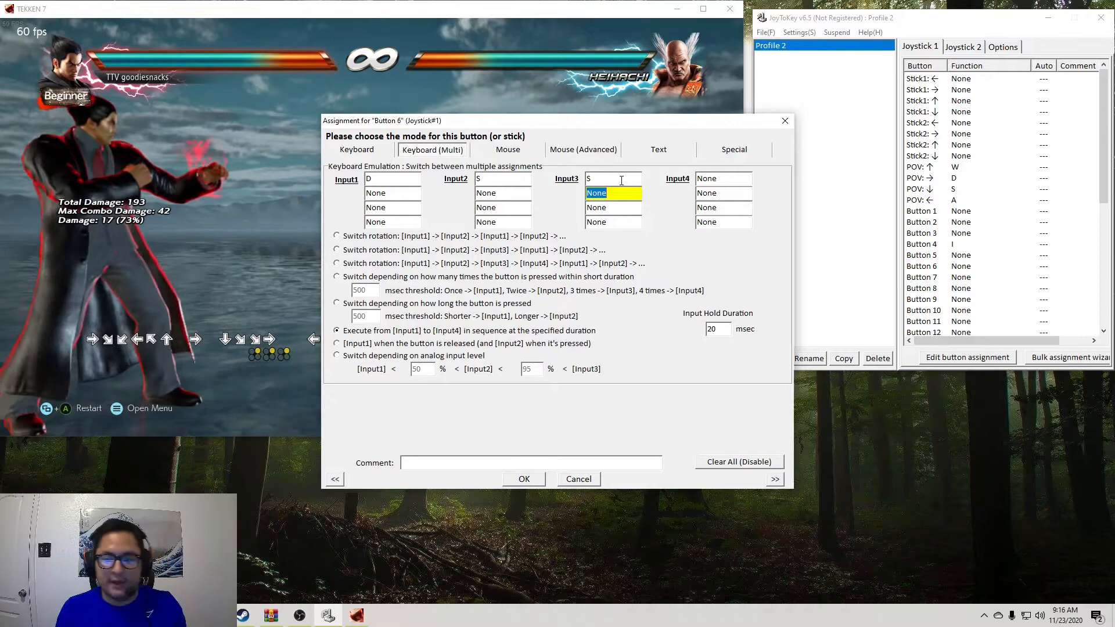
{"action": "key", "text": "d"}
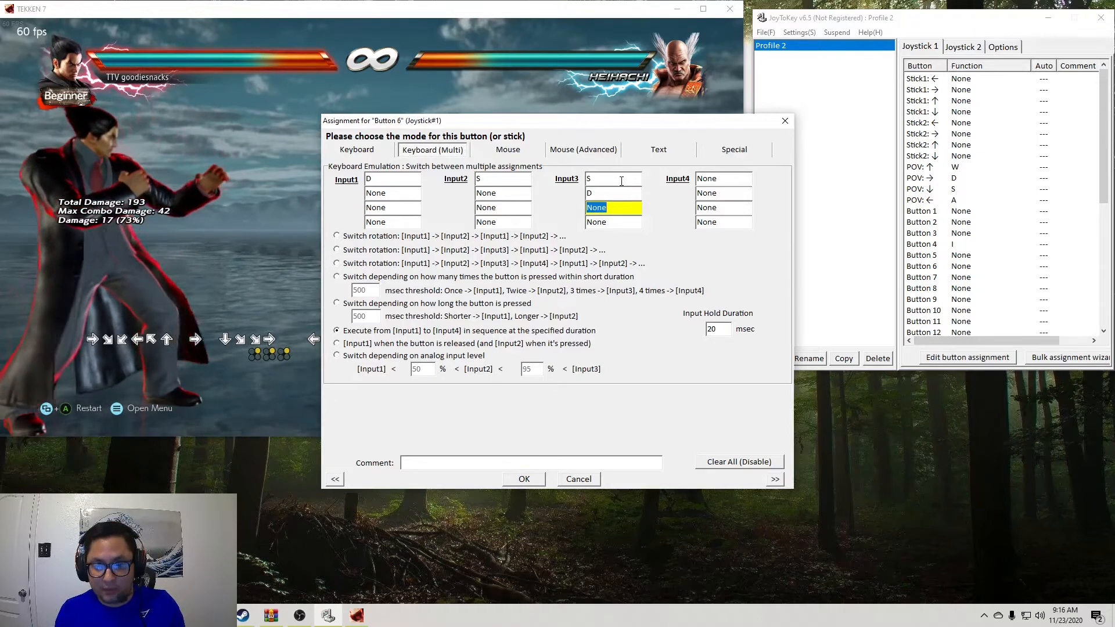
{"action": "key", "text": "i"}
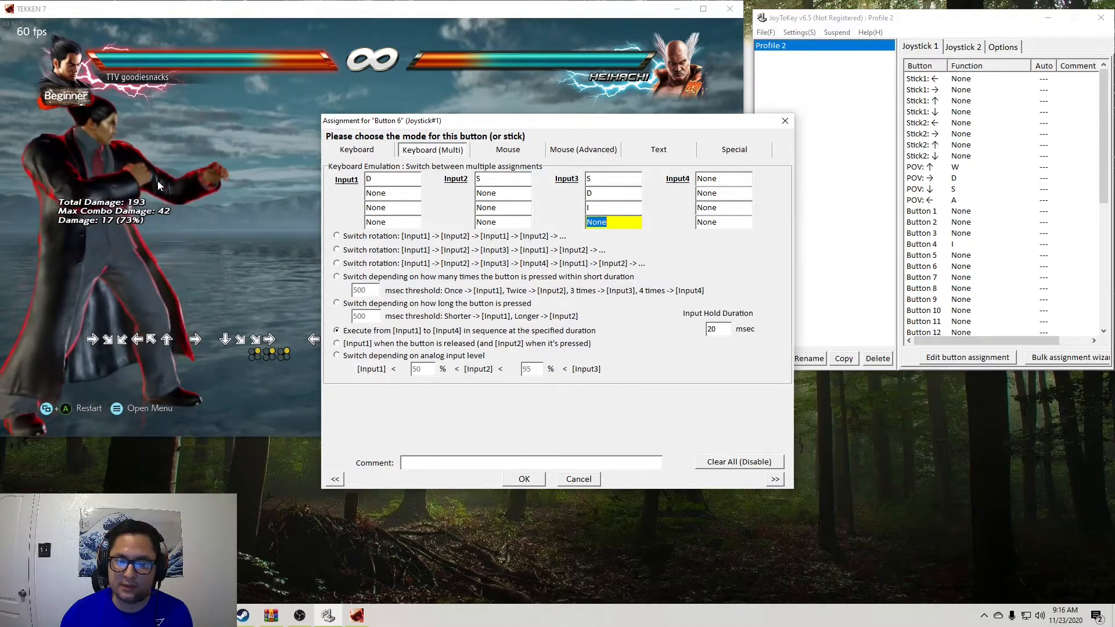
Save the Button 6 sequence and return to the game to test it
{"action": "left_click", "coordinate": [524, 481]}
{"action": "left_click", "coordinate": [485, 228]}
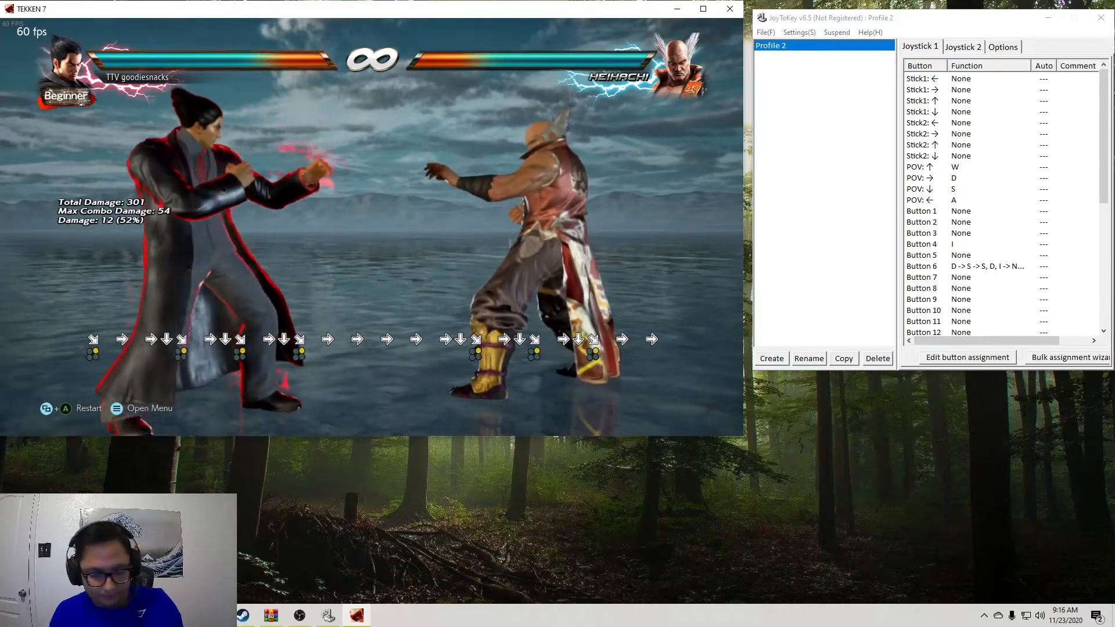
{"action": "key", "text": "alt+Tab"}
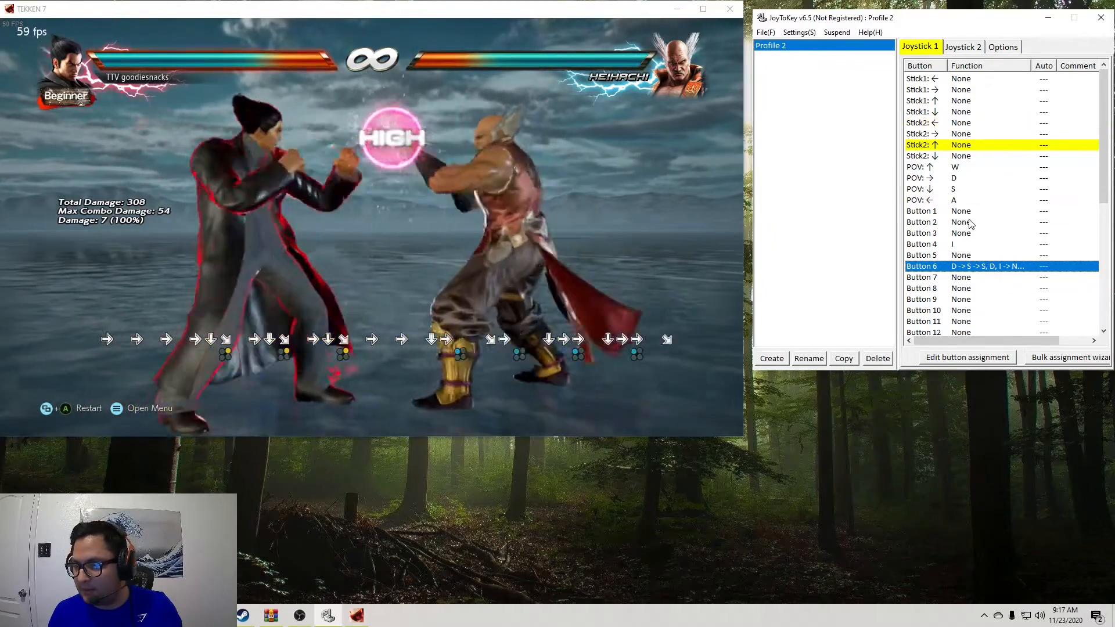
{"action": "scroll", "coordinate": [976, 233], "scroll_direction": "down", "scroll_amount": 4}
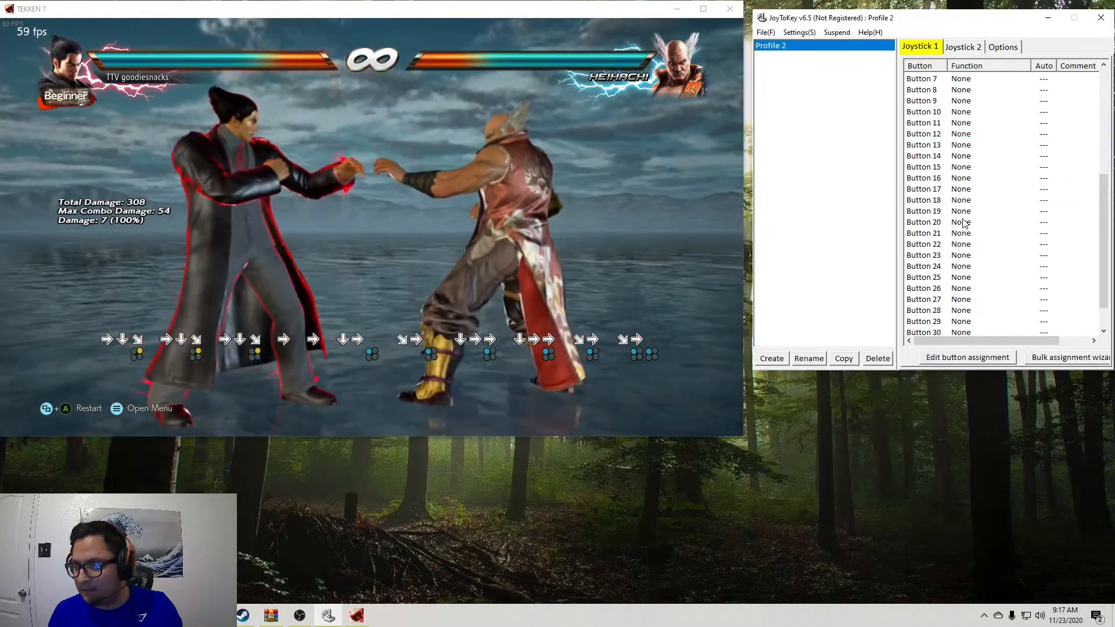
{"action": "scroll", "coordinate": [967, 225], "scroll_direction": "up", "scroll_amount": 1}
{"action": "scroll", "coordinate": [961, 225], "scroll_direction": "up", "scroll_amount": 2}
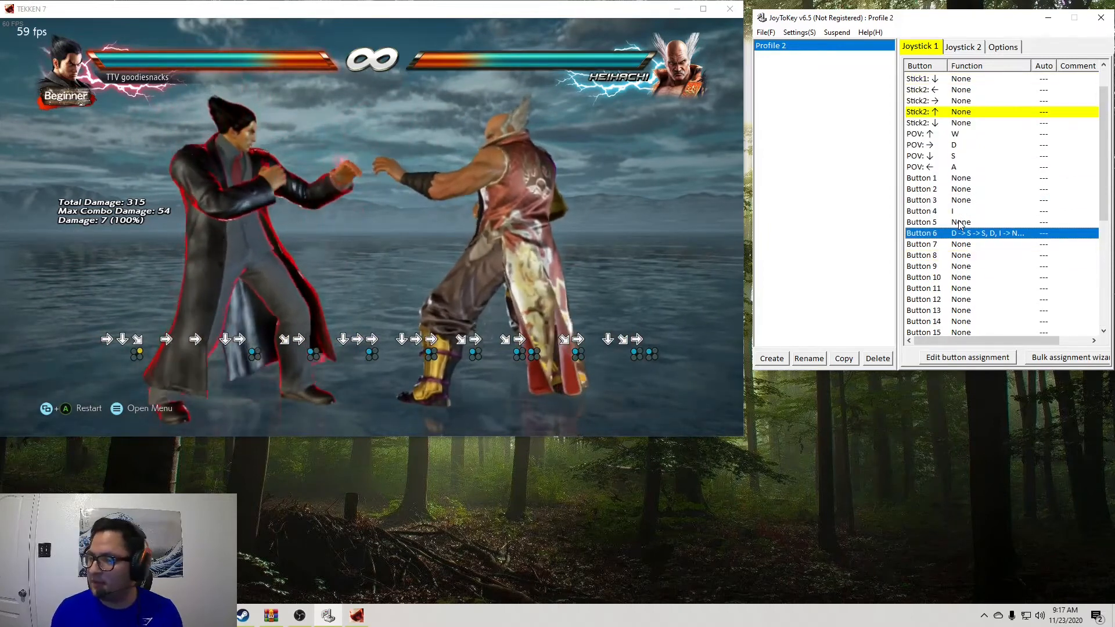
Give Button 8 a Keyboard (Multi) assignment starting with A, set to play inputs one after another
{"action": "double_click", "coordinate": [968, 255]}
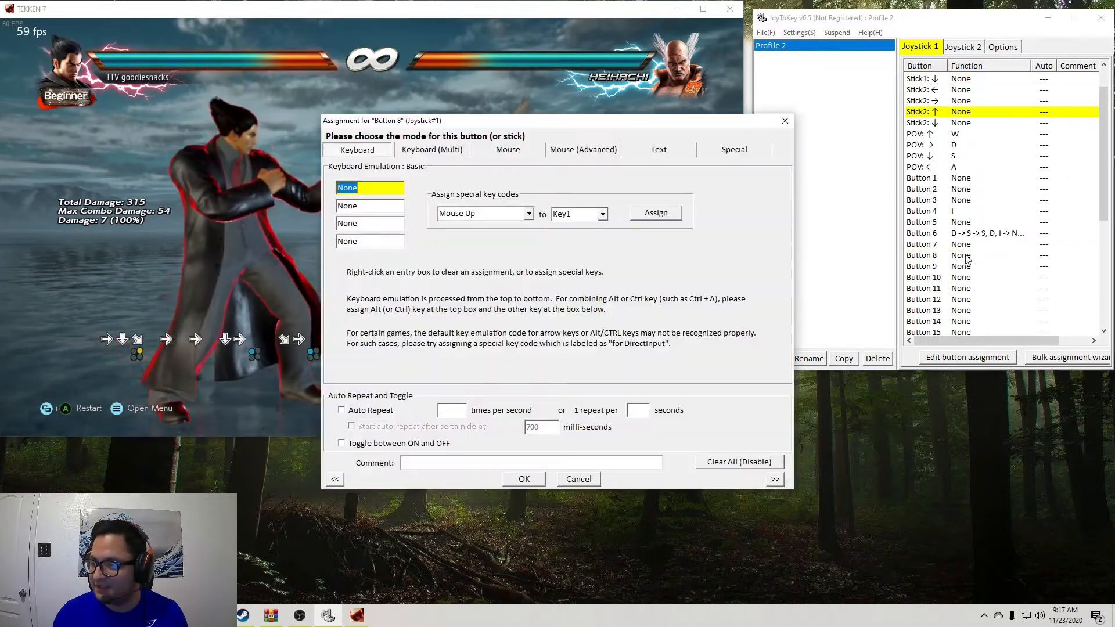
{"action": "left_click", "coordinate": [440, 150]}
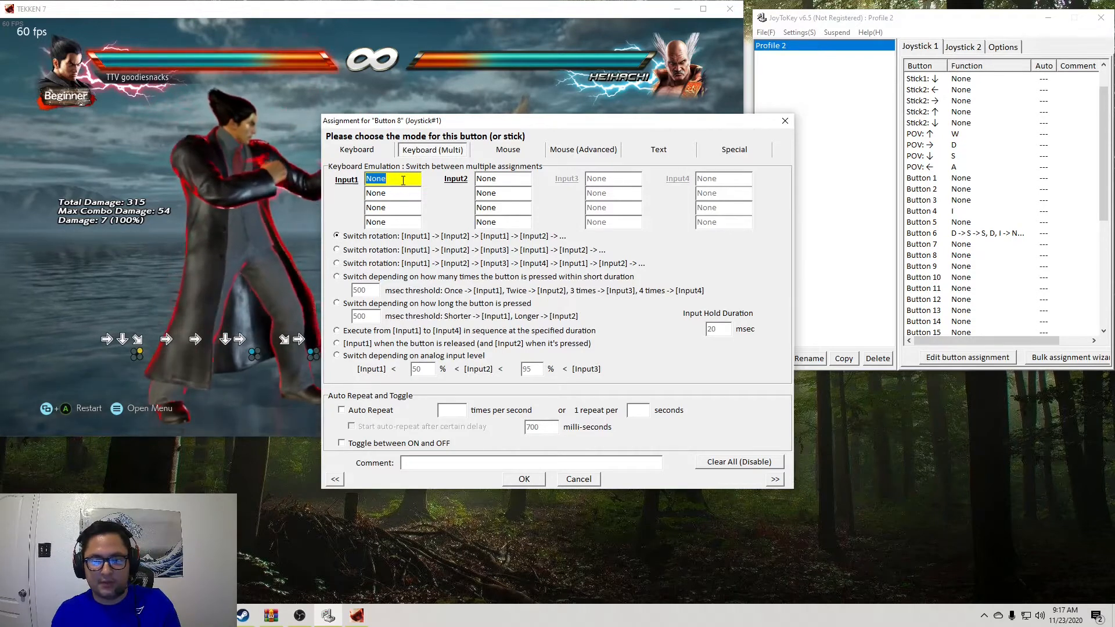
{"action": "key", "text": "a"}
{"action": "left_click", "coordinate": [502, 178]}
{"action": "type", "text": "S"}
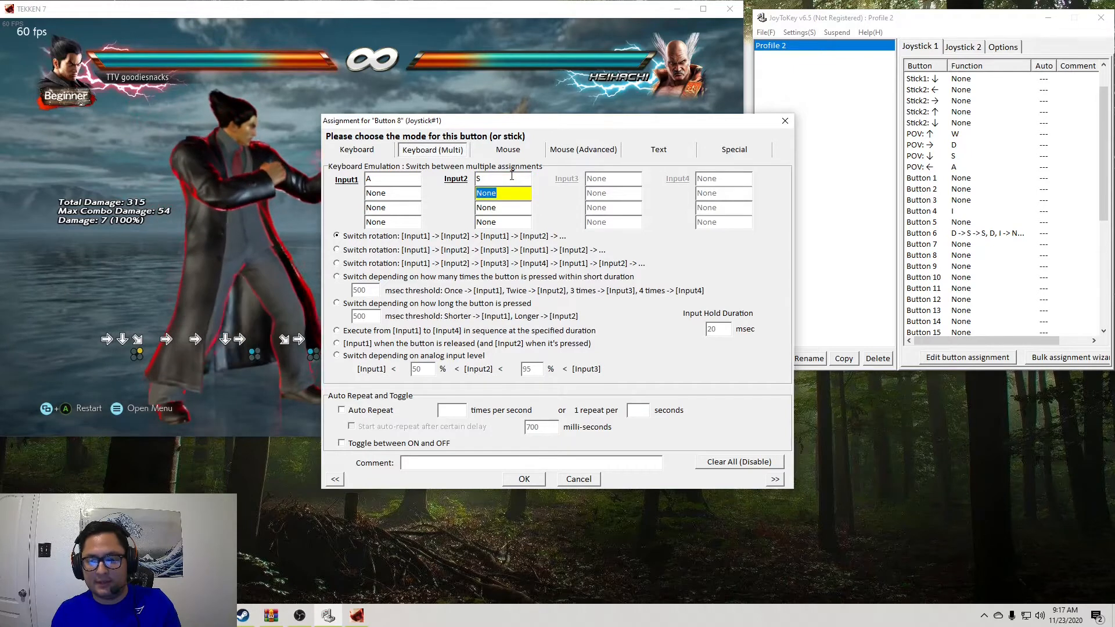
{"action": "left_click", "coordinate": [337, 344]}
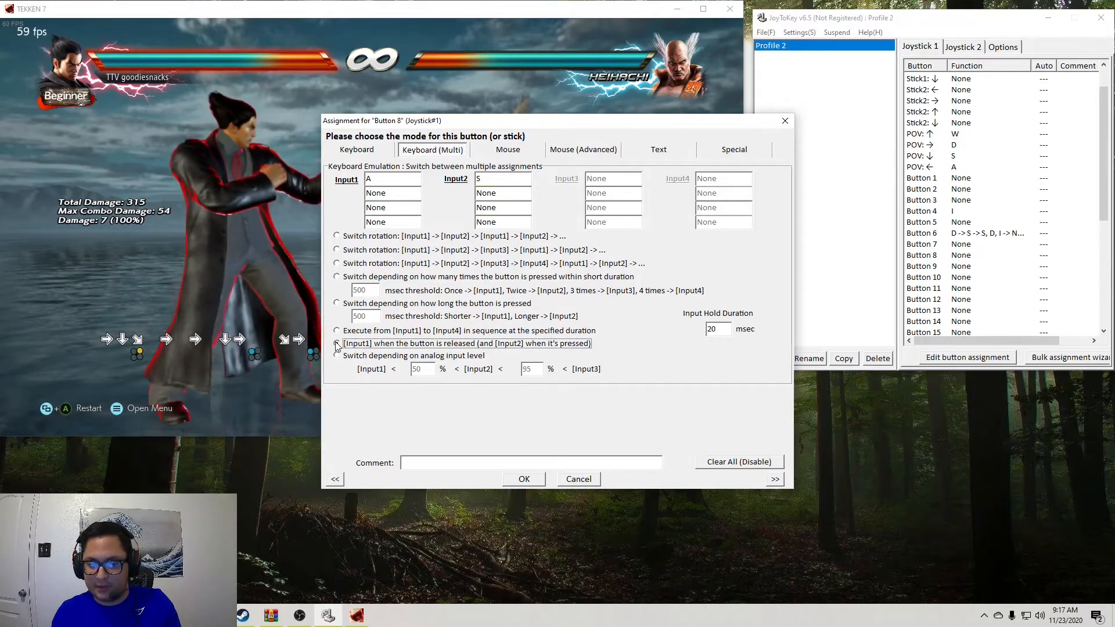
{"action": "left_click", "coordinate": [338, 331]}
Complete the sequence with S and then S, A, I together, and save Button 8
{"action": "left_click", "coordinate": [624, 181]}
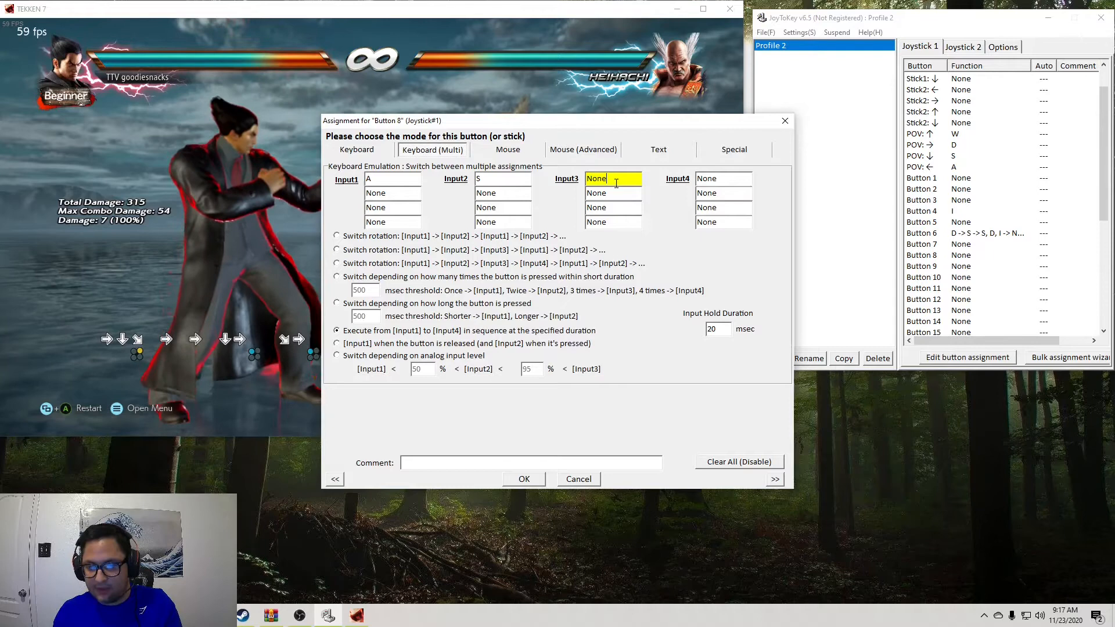
{"action": "key", "text": "s"}
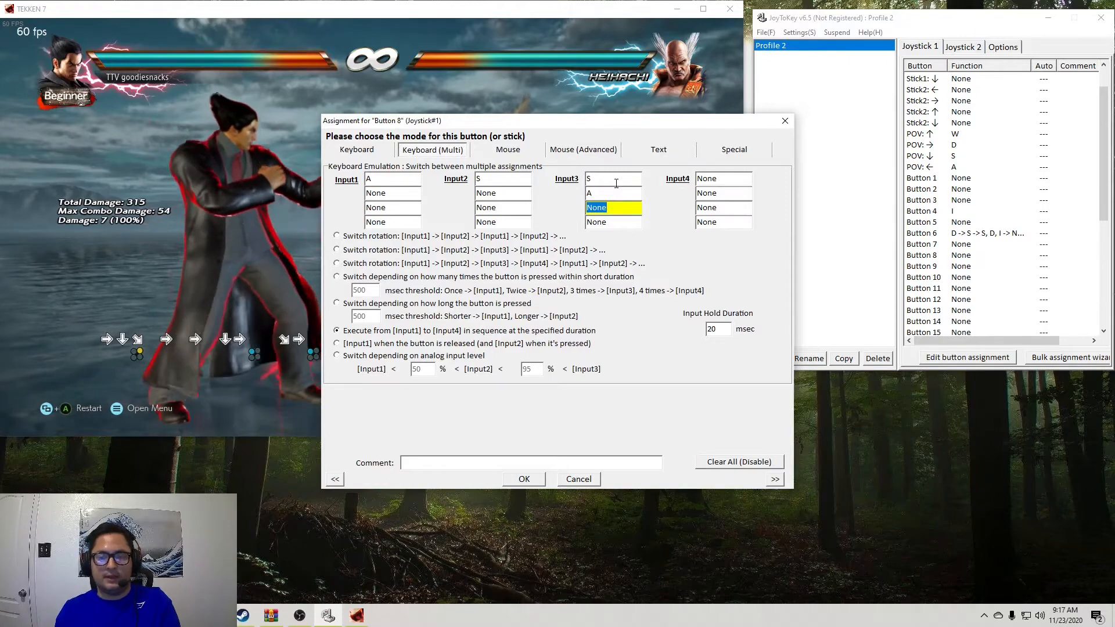
{"action": "key", "text": "i"}
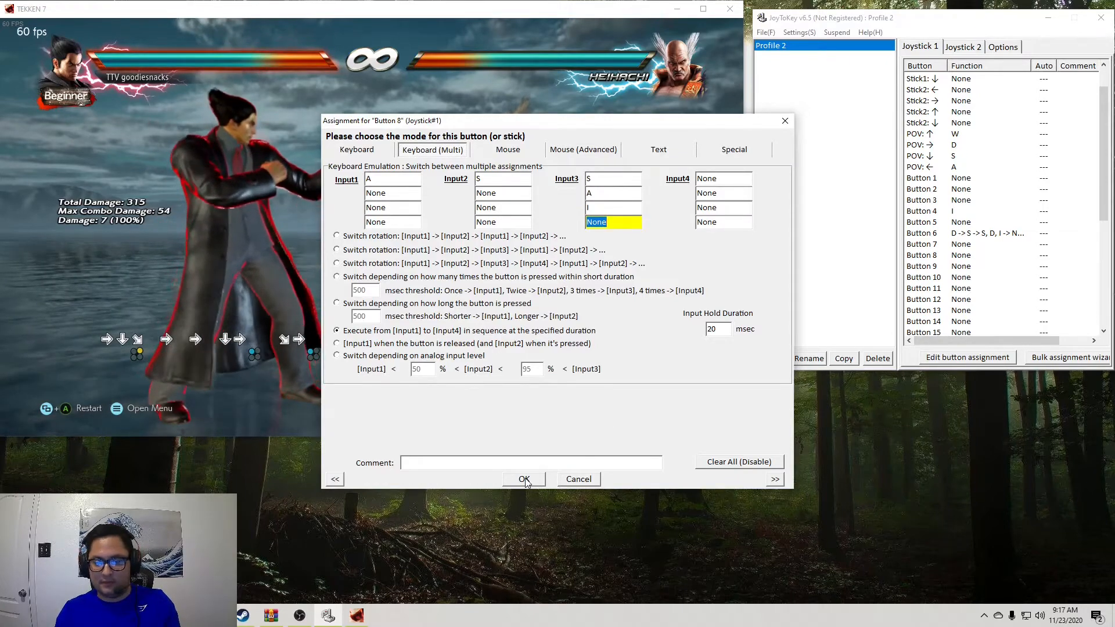
{"action": "left_click", "coordinate": [523, 479]}
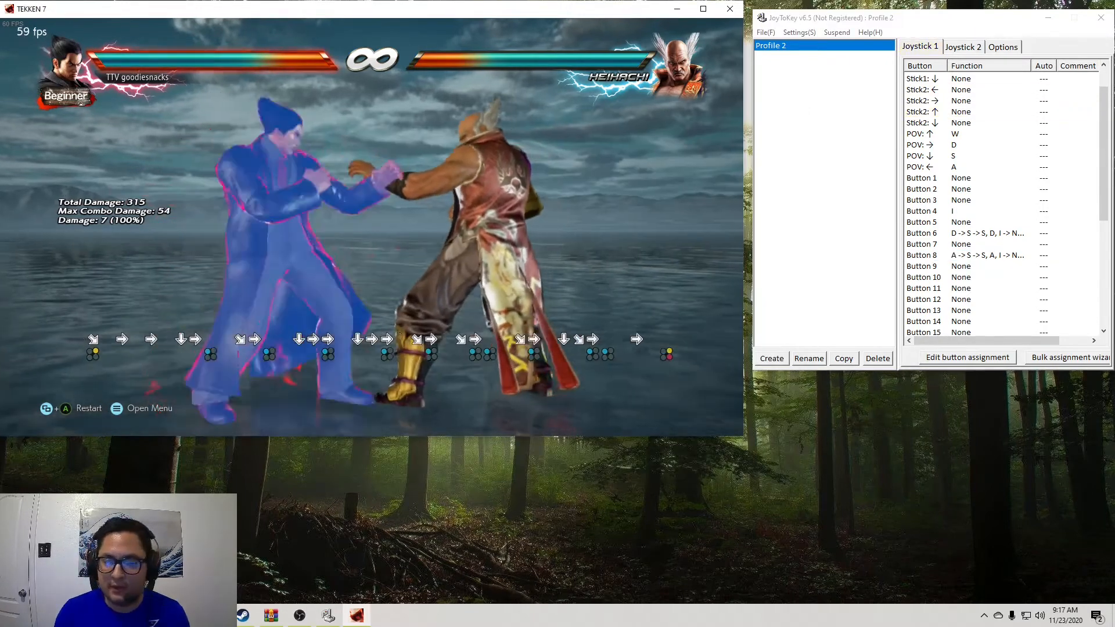